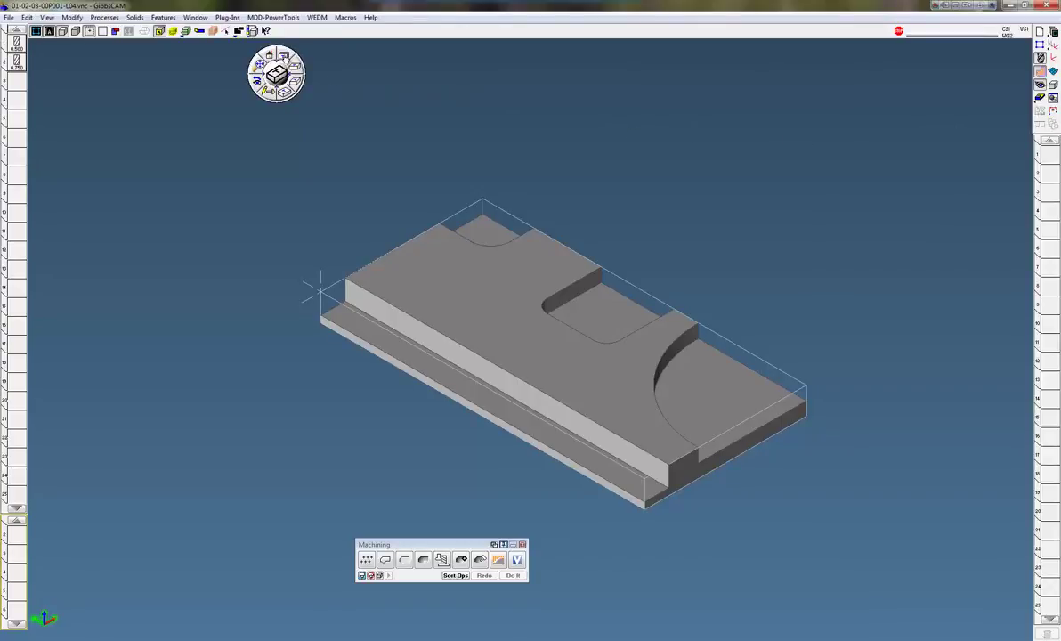
# - Extract the edges of the selected floor faces as curves
pyautogui.click(269, 55)
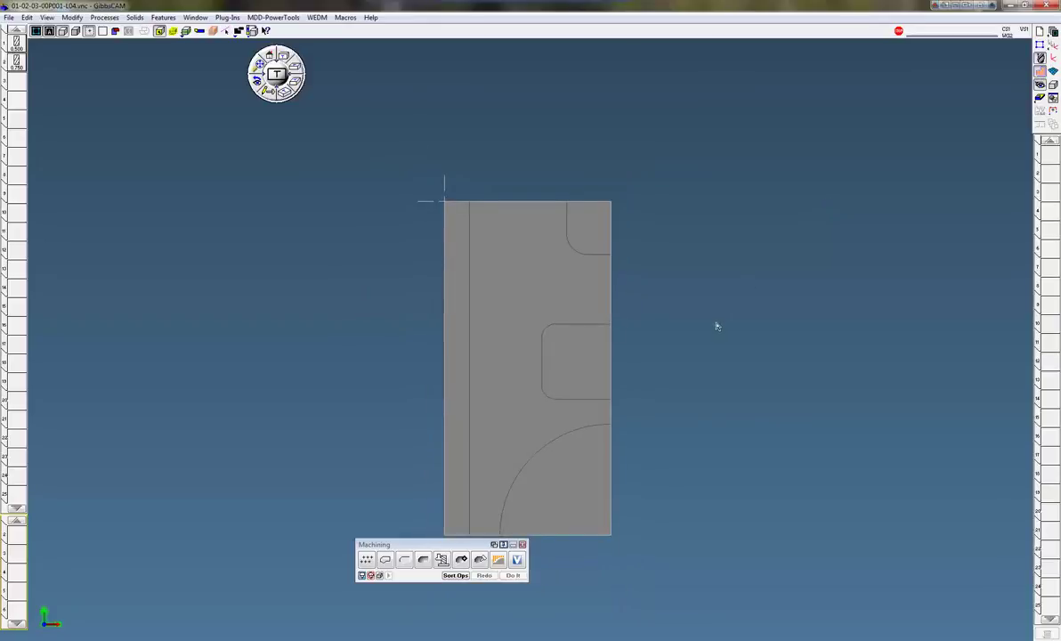
pyautogui.moveTo(716, 327); pyautogui.dragTo(791, 289, button='middle')
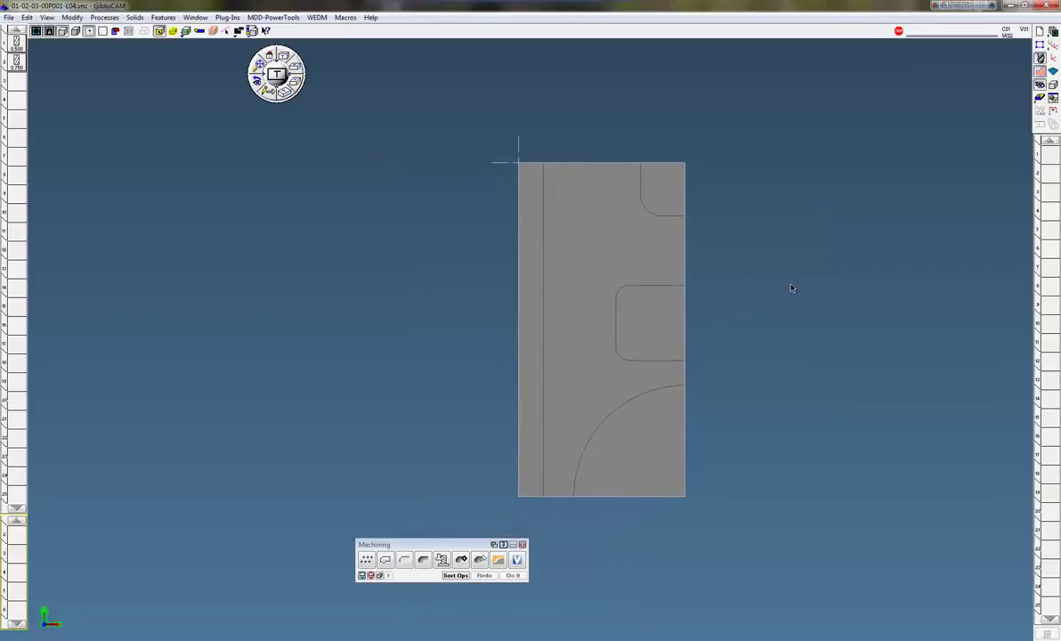
pyautogui.scroll(2, 762, 250)
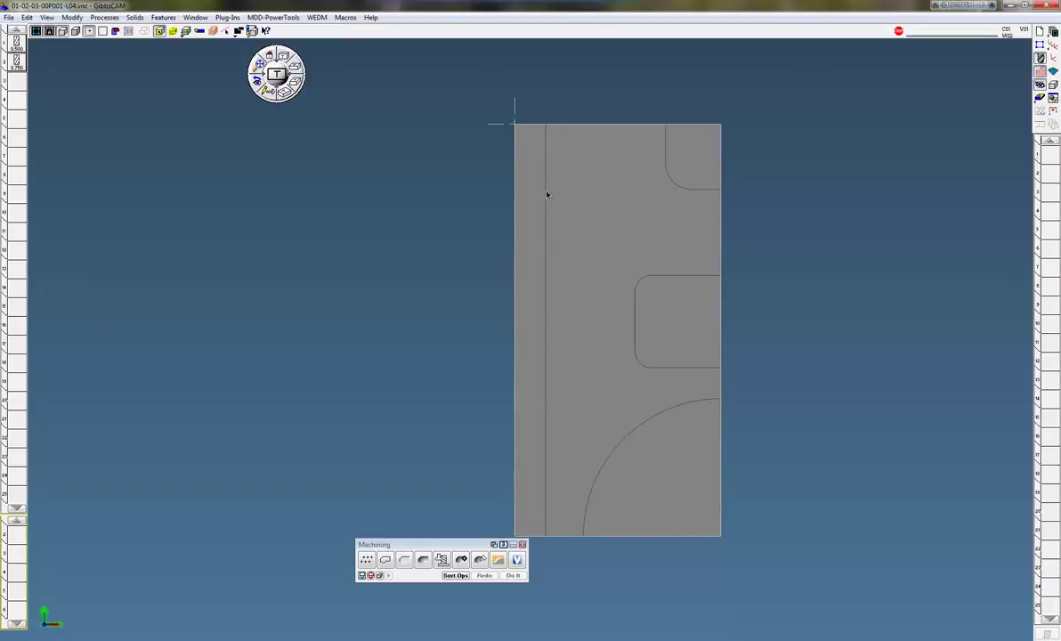
pyautogui.click(265, 89)
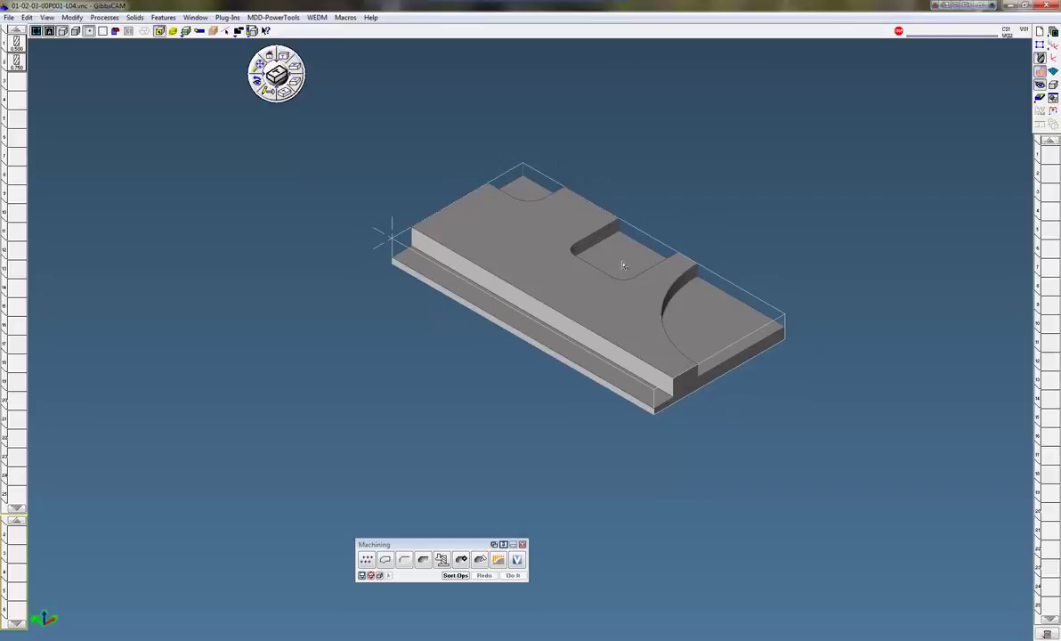
pyautogui.rightClick(623, 383)
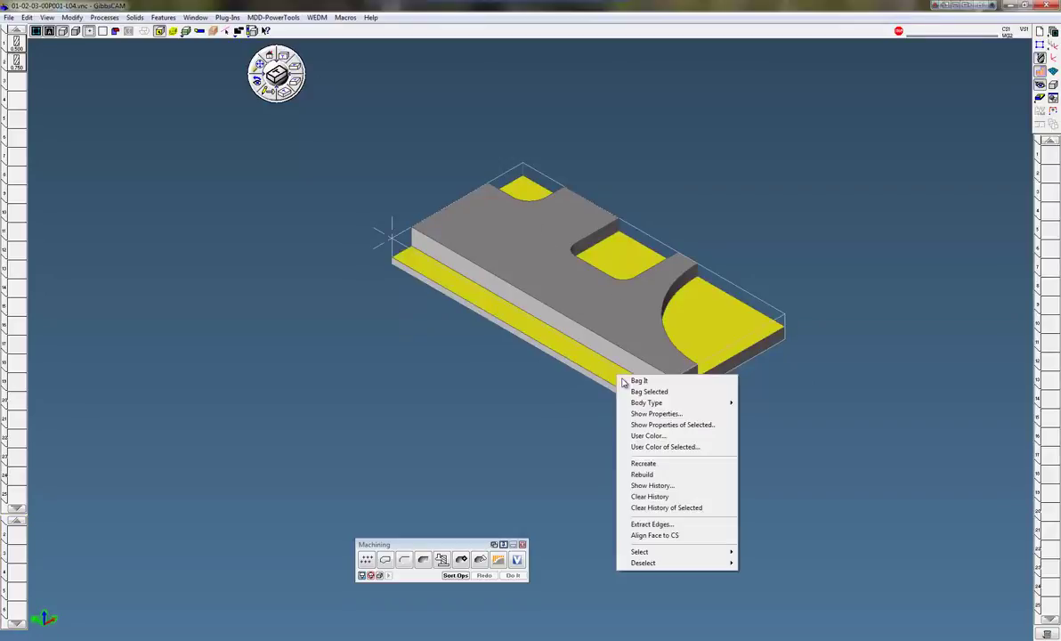
pyautogui.click(652, 523)
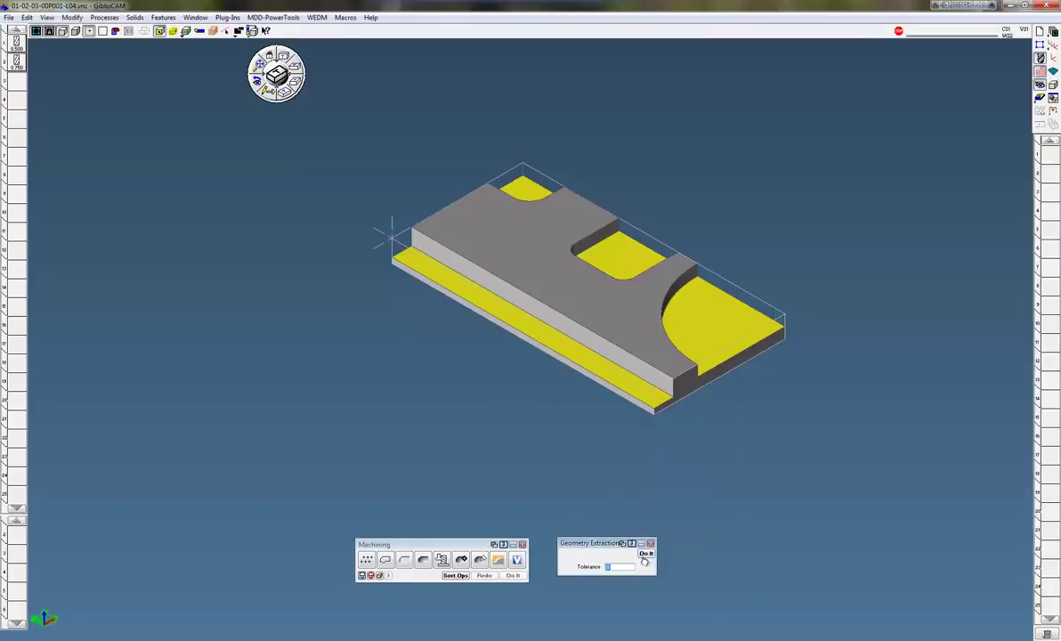
pyautogui.press('Return')
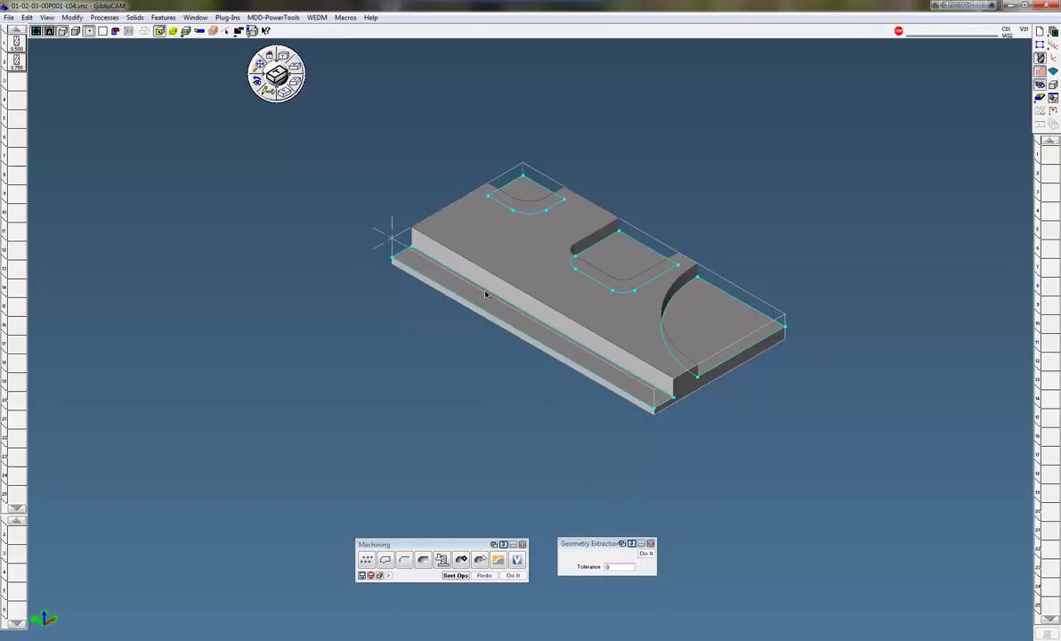
# - Force the front edge, middle pocket, top-left pocket and right arc outlines to Z 0
pyautogui.click(485, 294)
pyautogui.keyDown('shift'); pyautogui.click(581, 275); pyautogui.keyUp('shift')
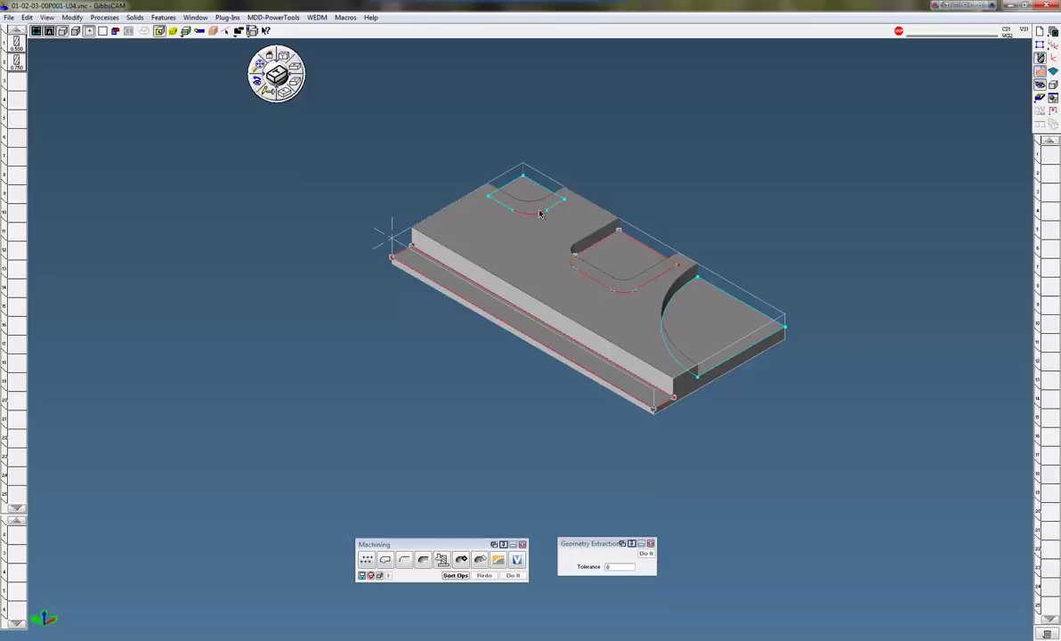
pyautogui.keyDown('shift'); pyautogui.click(529, 211); pyautogui.keyUp('shift')
pyautogui.keyDown('shift'); pyautogui.click(692, 281); pyautogui.keyUp('shift')
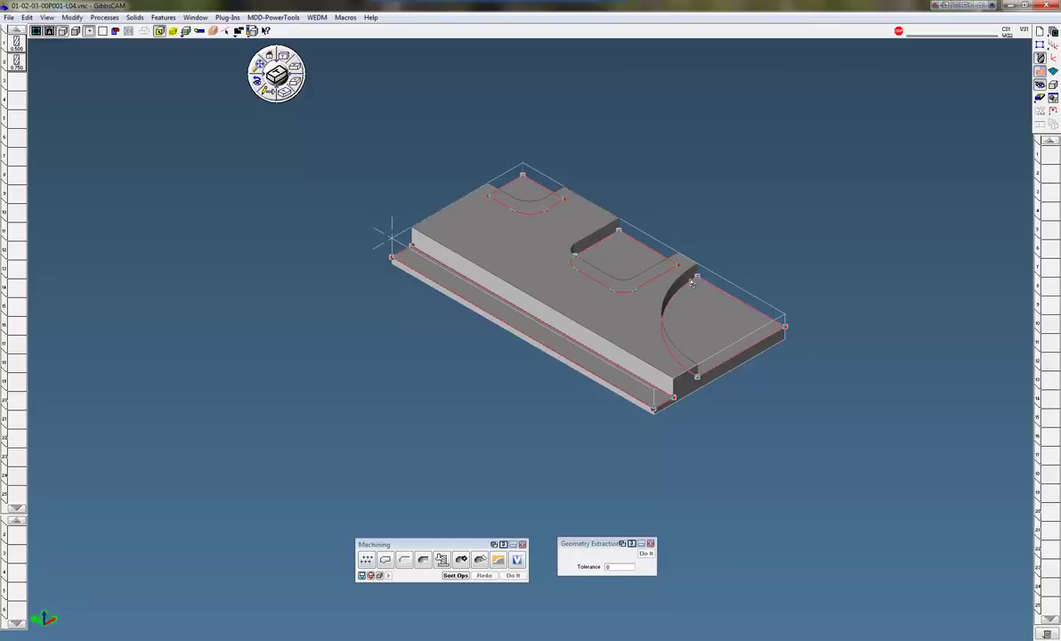
pyautogui.click(72, 17)
pyautogui.click(89, 53)
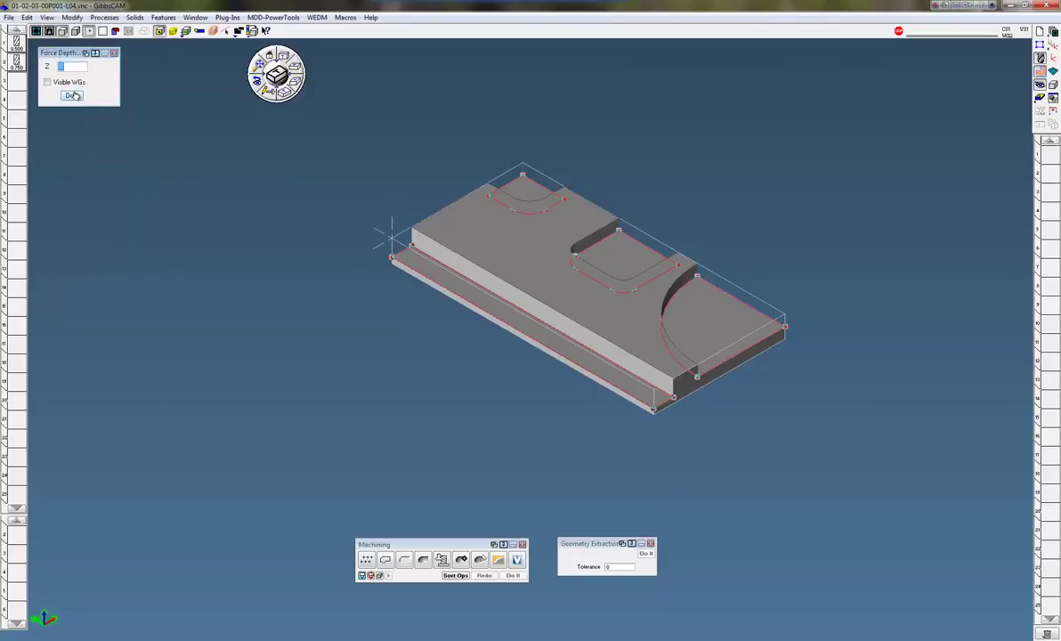
pyautogui.click(72, 95)
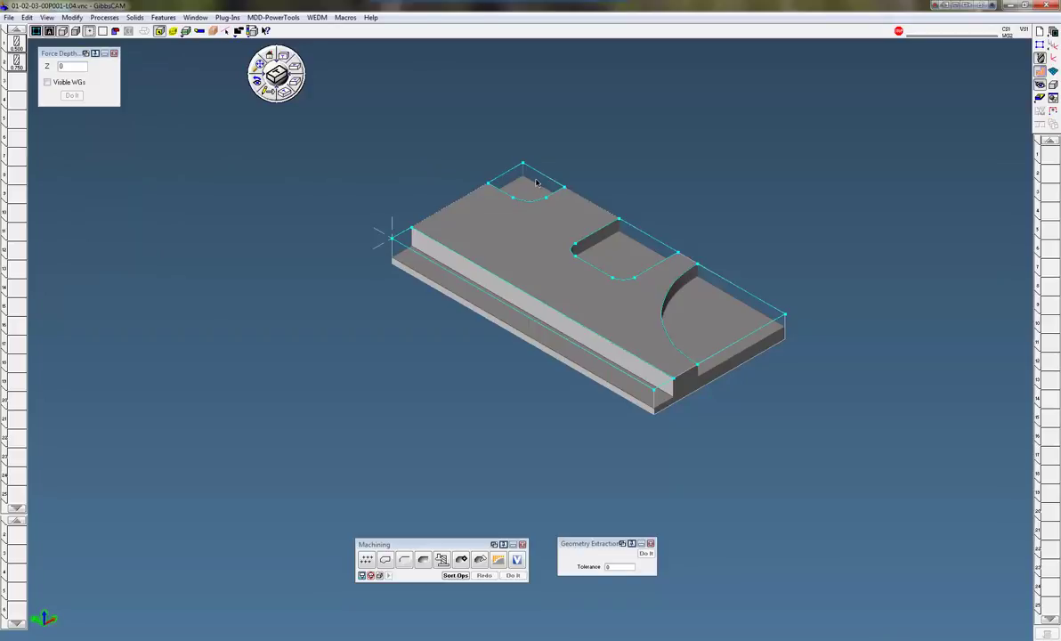
pyautogui.click(270, 55)
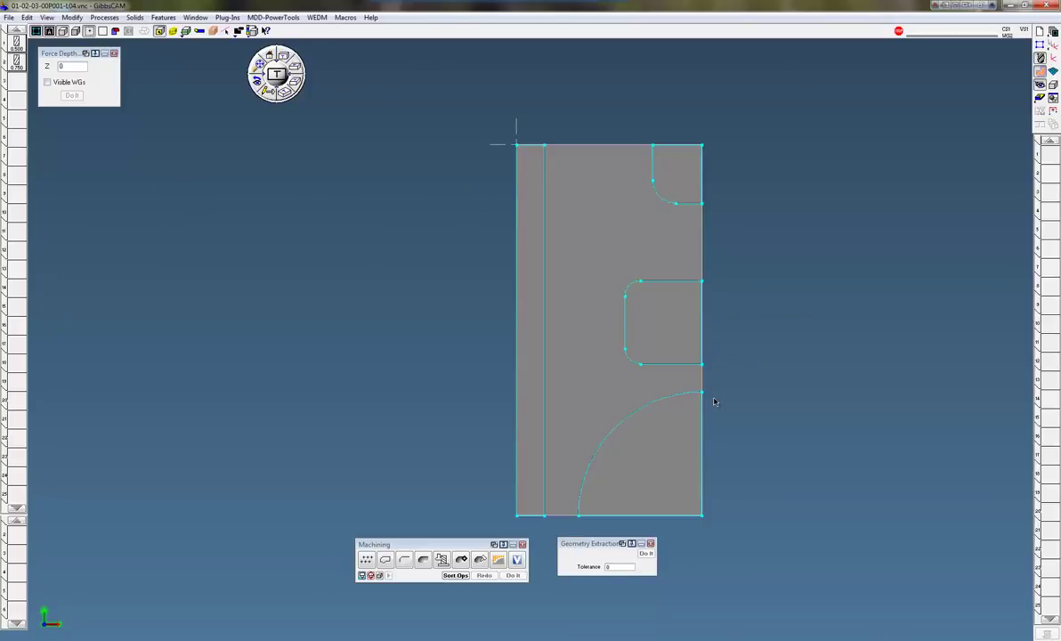
pyautogui.click(265, 88)
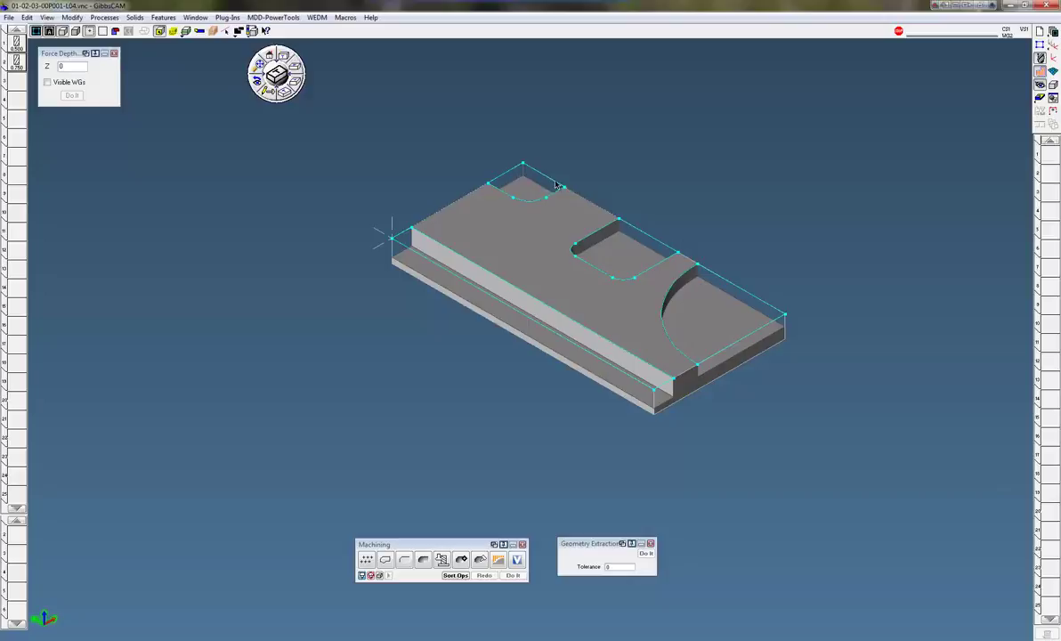
pyautogui.scroll(2, 555, 182)
pyautogui.scroll(1, 555, 172)
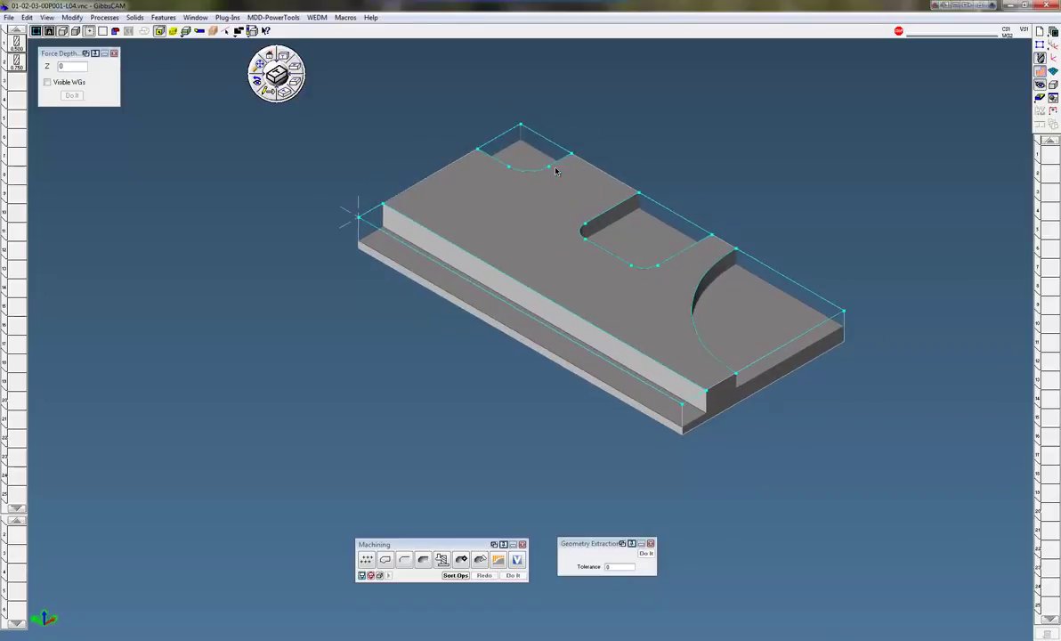
pyautogui.scroll(1, 610, 131)
pyautogui.scroll(1, 610, 130)
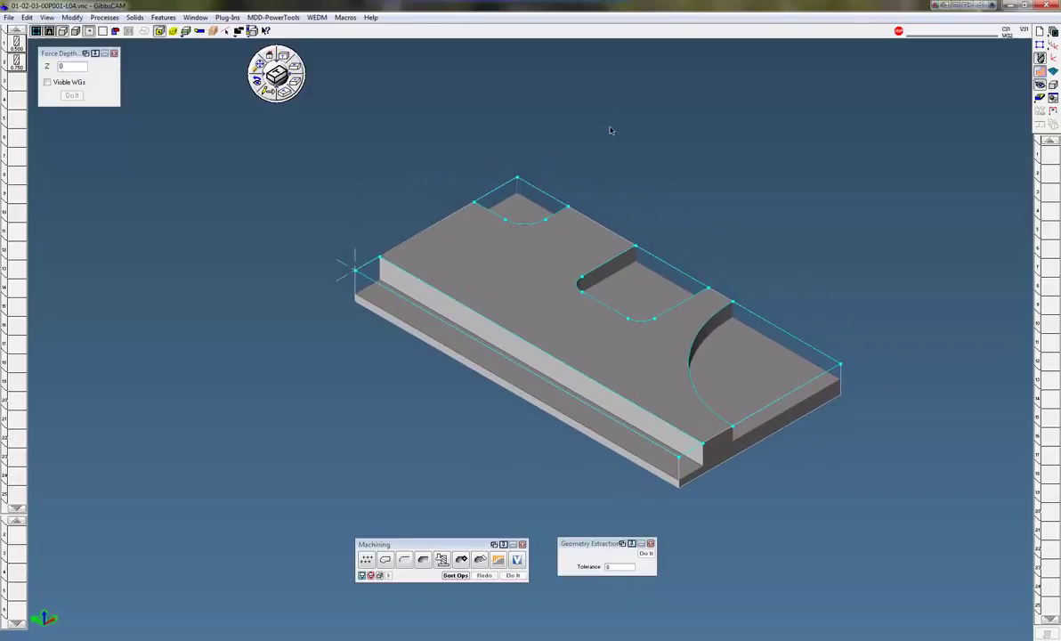
# - Change the back slot edge and two adjacent top edges from wall to air
pyautogui.rightClick(664, 268)
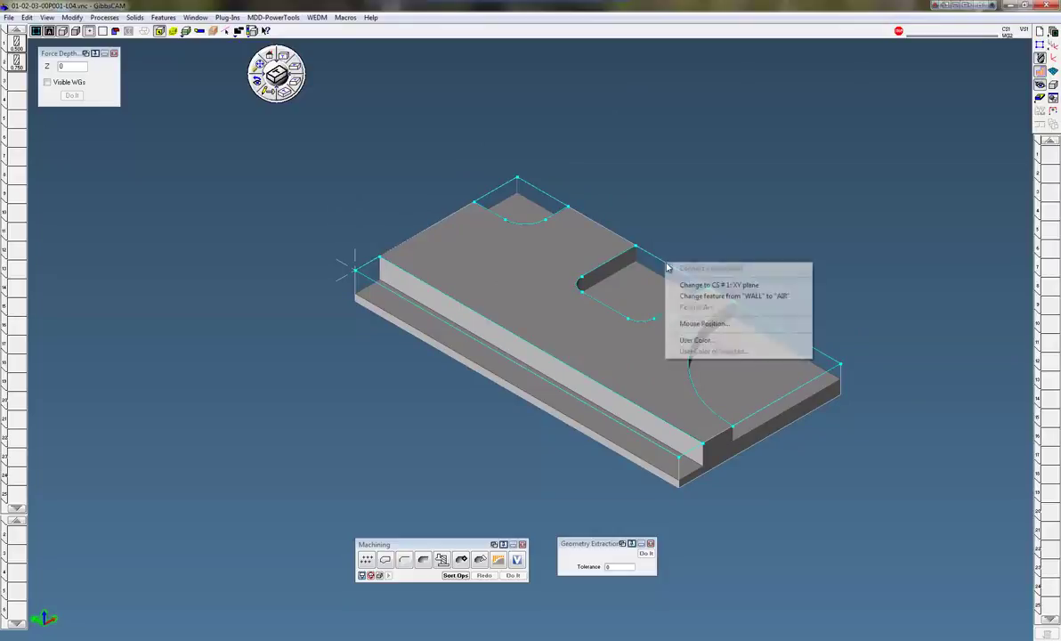
pyautogui.click(752, 296)
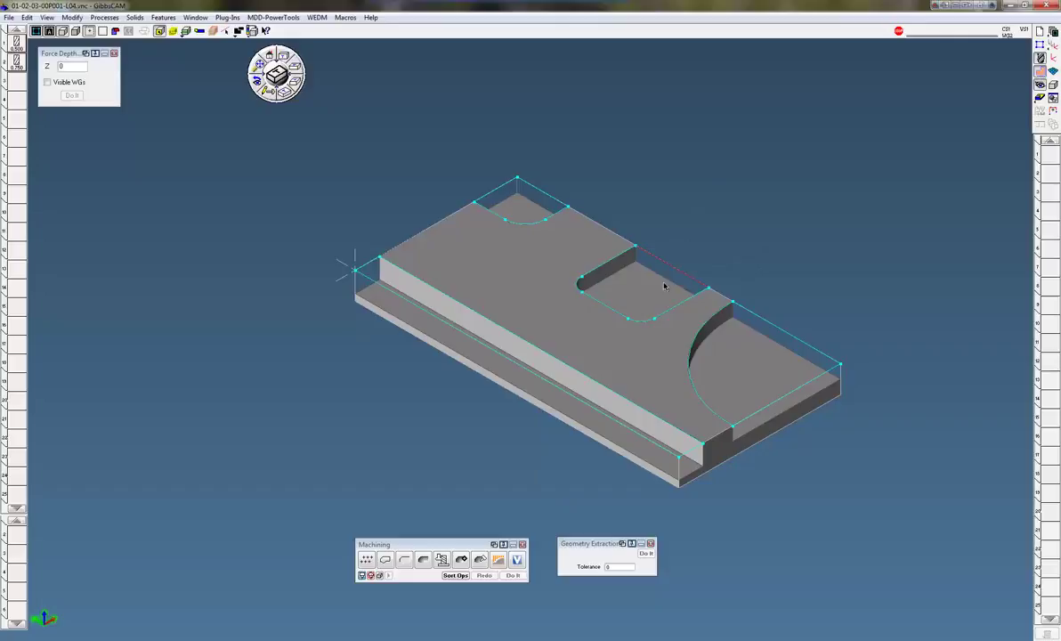
pyautogui.click(779, 331)
pyautogui.keyDown('shift'); pyautogui.click(784, 400); pyautogui.keyUp('shift')
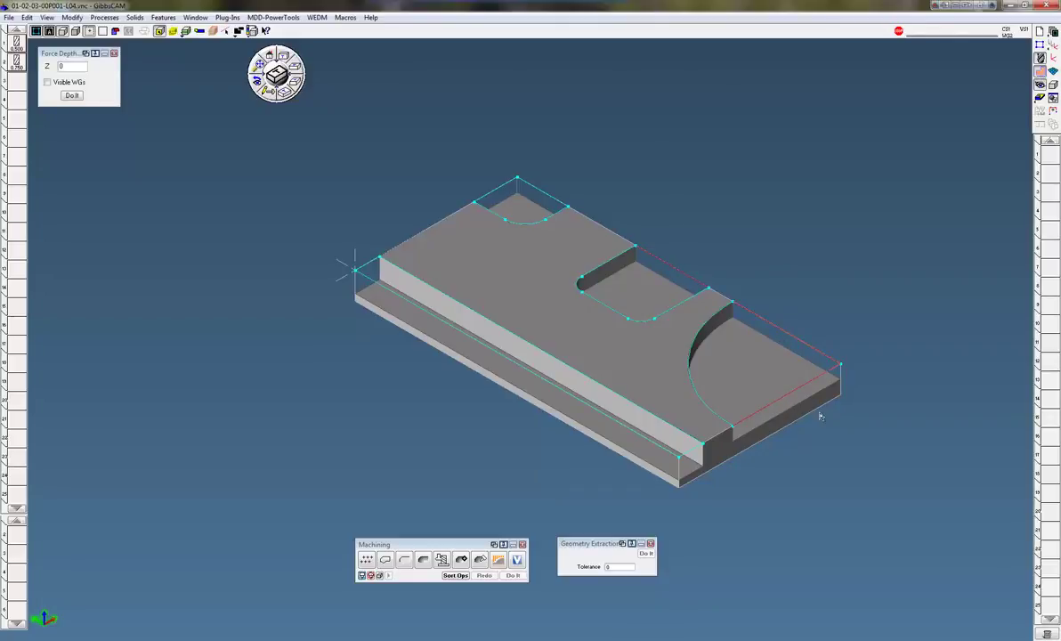
pyautogui.click(72, 17)
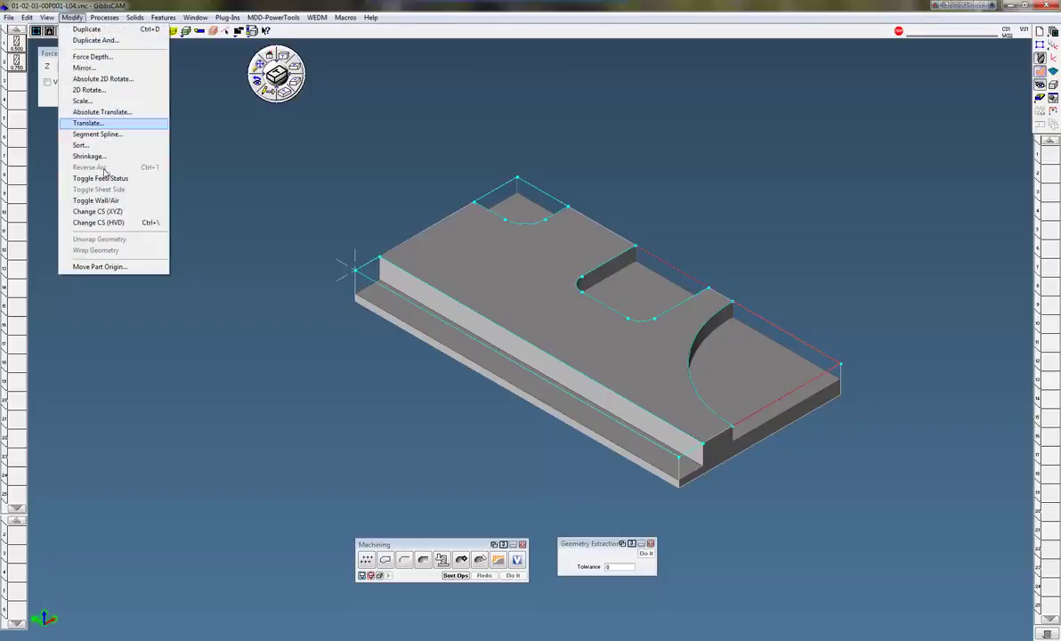
pyautogui.click(99, 202)
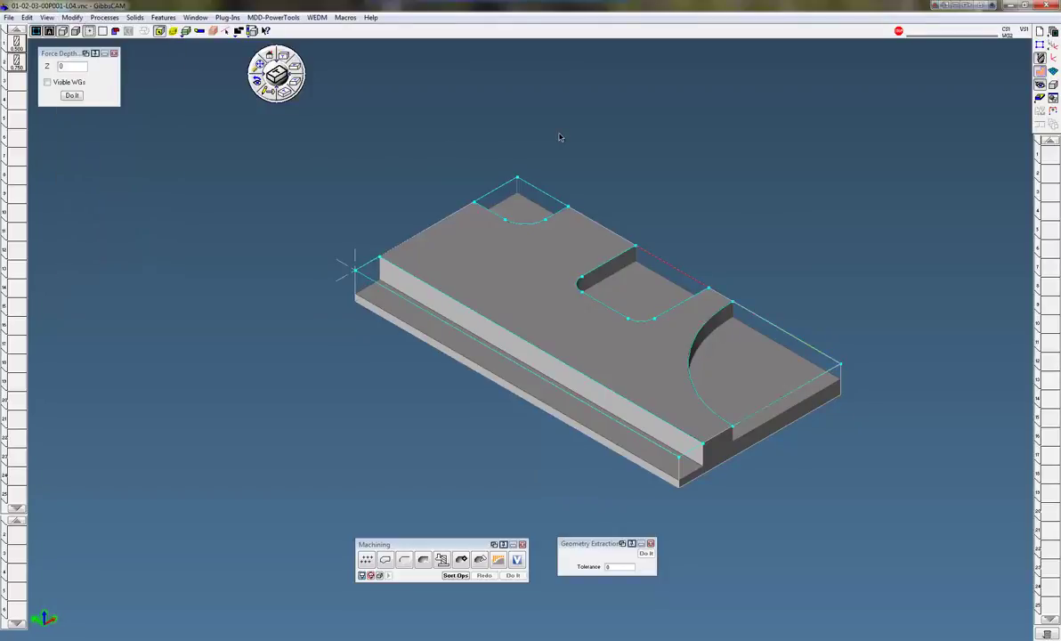
# - Toggle the top back, top-left and long lower front edges from wall to air
pyautogui.click(520, 188)
pyautogui.keyDown('shift'); pyautogui.click(501, 189); pyautogui.keyUp('shift')
pyautogui.keyDown('shift'); pyautogui.click(674, 438); pyautogui.keyUp('shift')
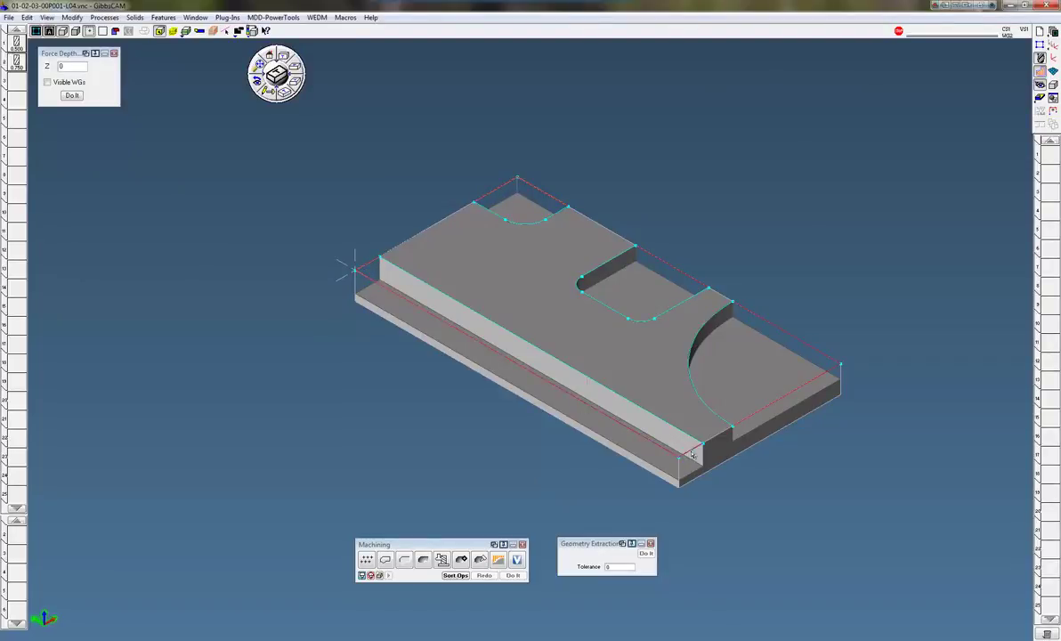
pyautogui.click(71, 17)
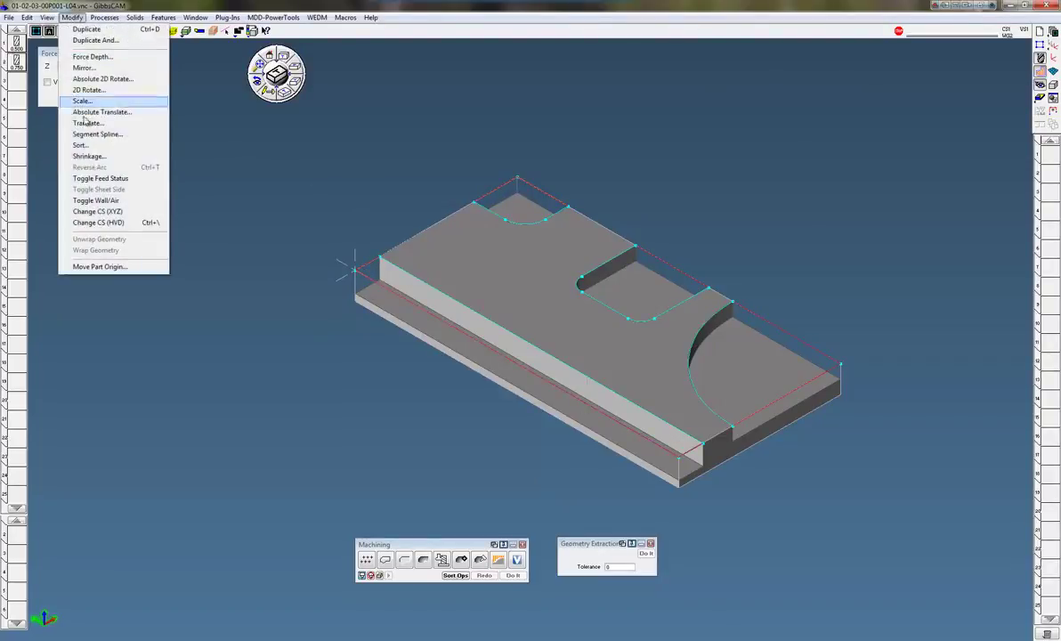
pyautogui.click(95, 201)
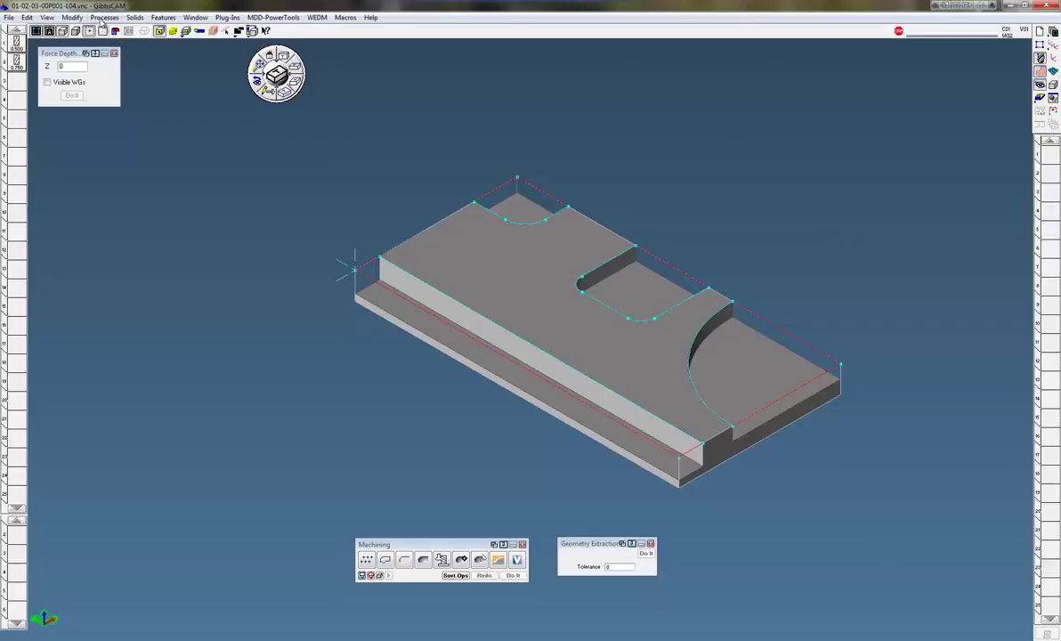
# - Load Air Wall 1.PRC, open its roughing settings and close the Force Depth panel
pyautogui.click(99, 18)
pyautogui.moveTo(113, 90)
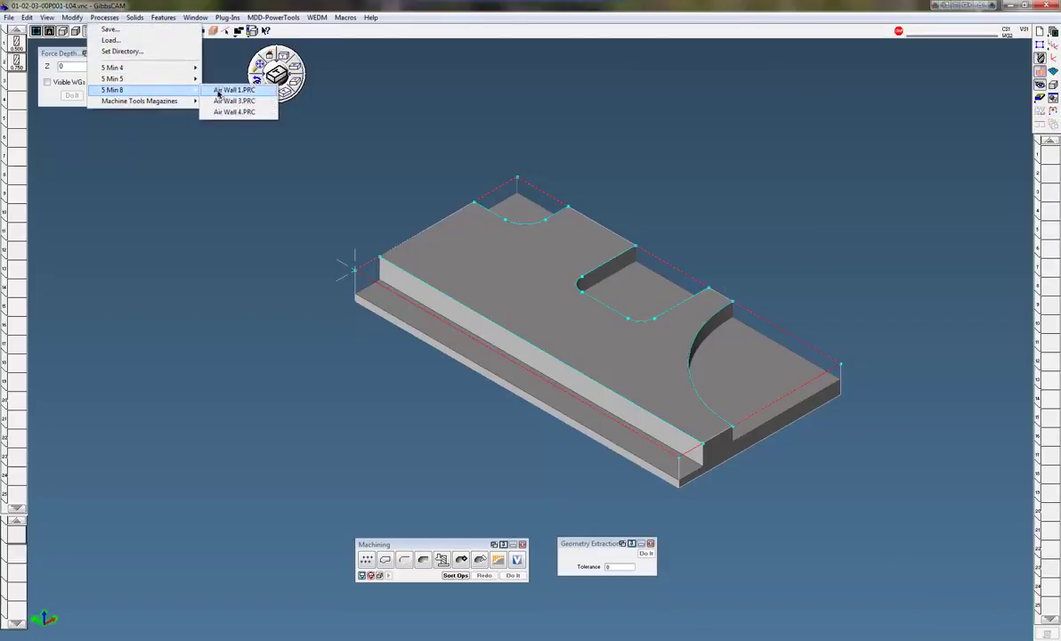
pyautogui.click(222, 90)
pyautogui.doubleClick(16, 532)
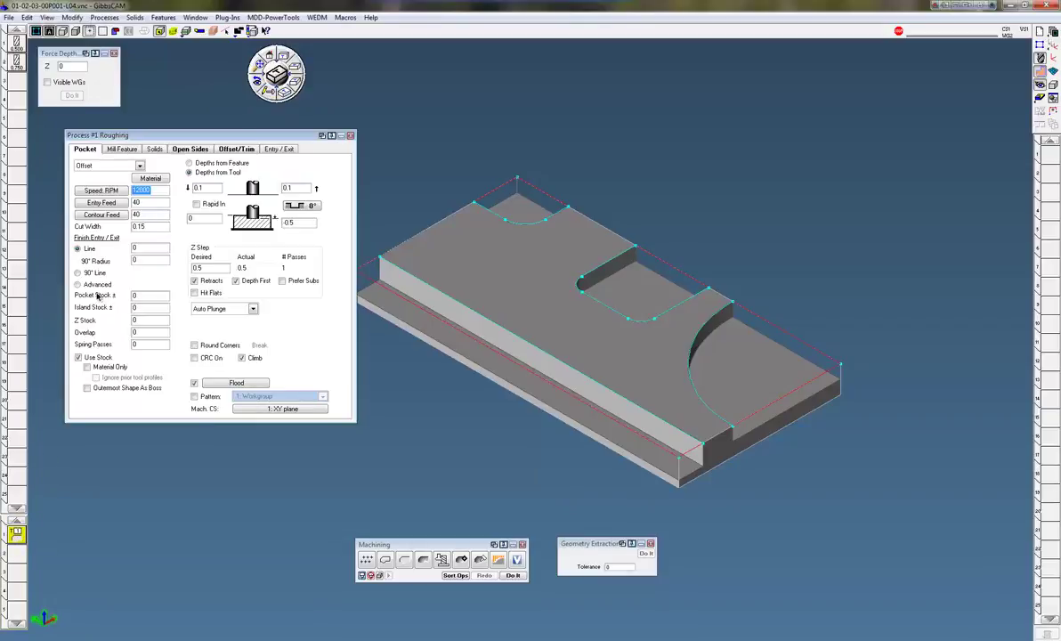
pyautogui.click(113, 54)
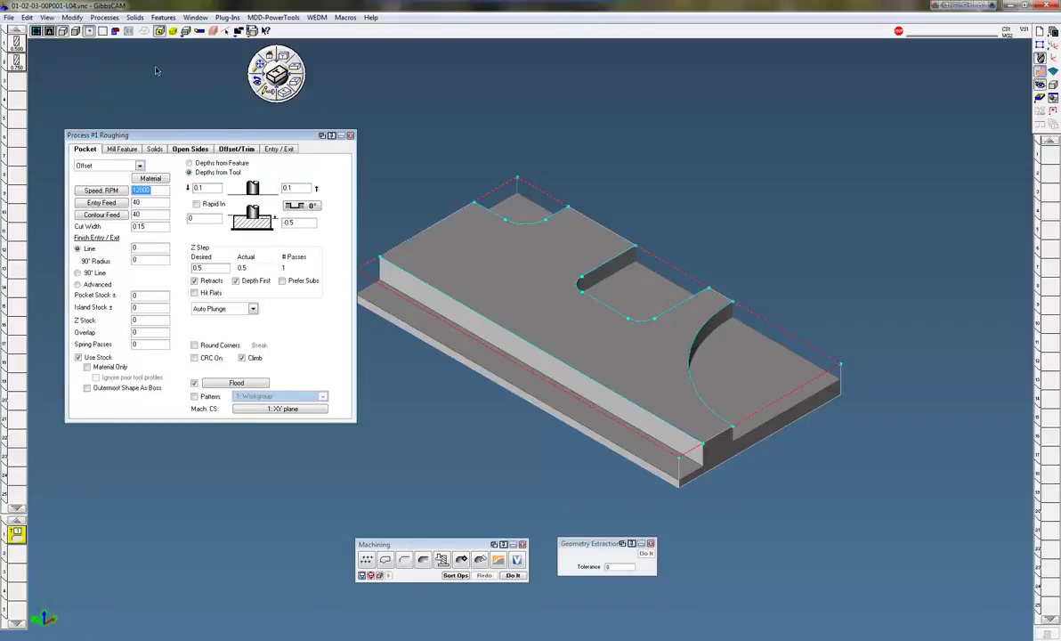
pyautogui.moveTo(193, 135)
pyautogui.mouseDown()
pyautogui.moveTo(173, 102)
pyautogui.moveTo(202, 129)
pyautogui.mouseUp()
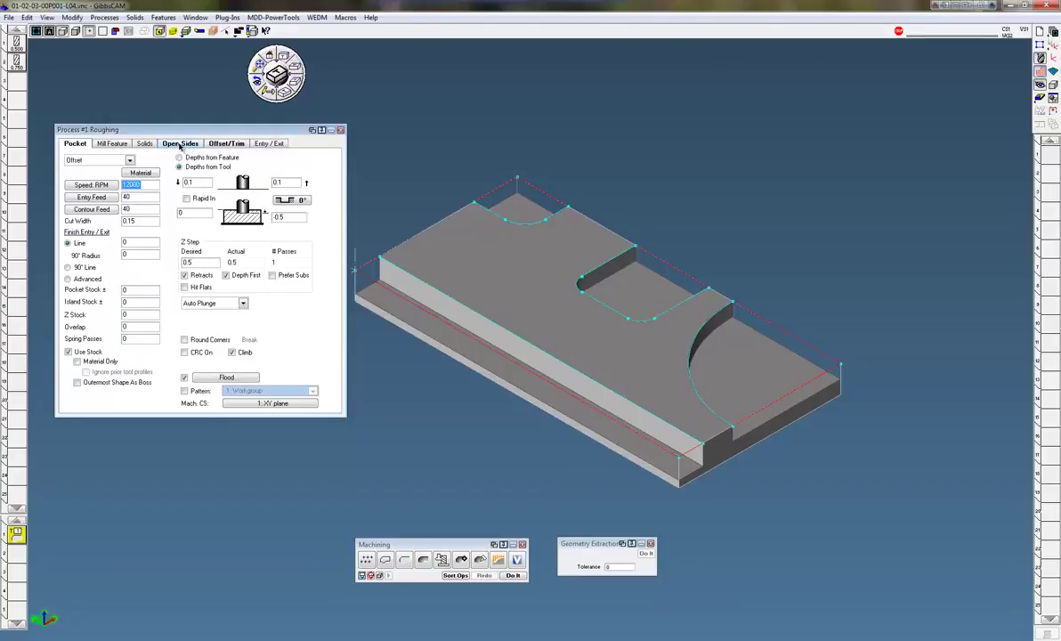
# - Review Open Sides values: 0.3 overhang, 0.0005 minimum cut, 0.125 clearance
pyautogui.click(180, 144)
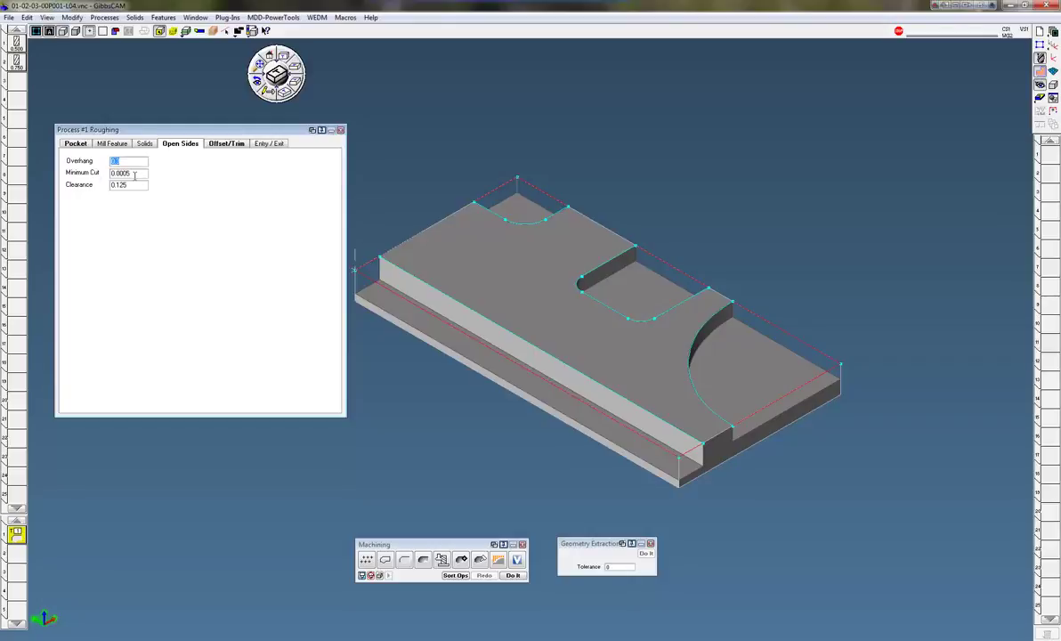
pyautogui.press('Tab')
pyautogui.press('Tab')
pyautogui.click(341, 132)
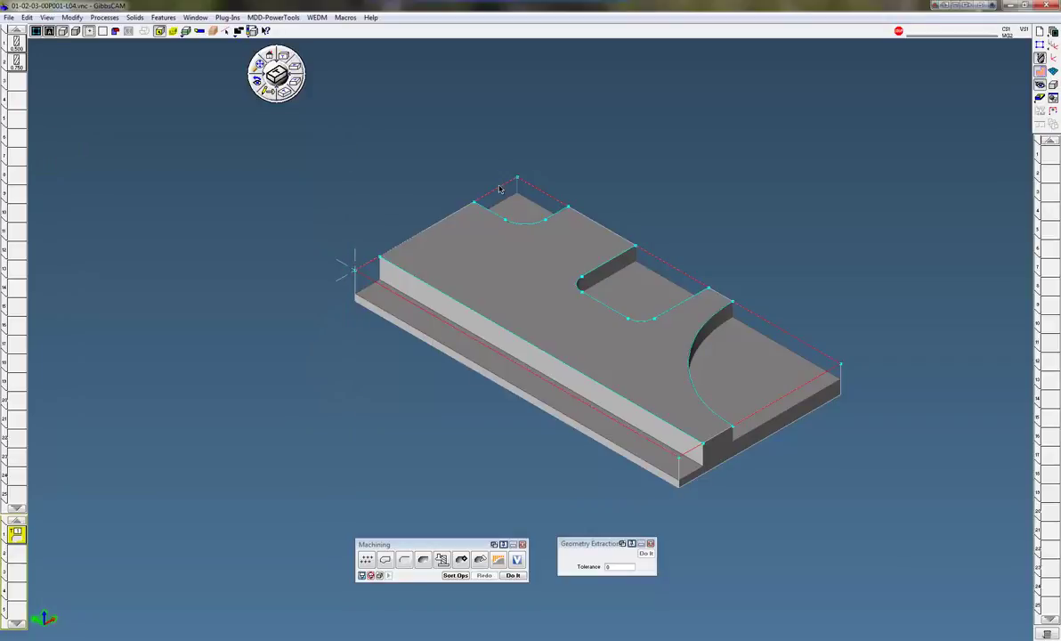
# - Create roughing toolpaths for the top notch, middle pocket and curved right-end step
pyautogui.click(513, 575)
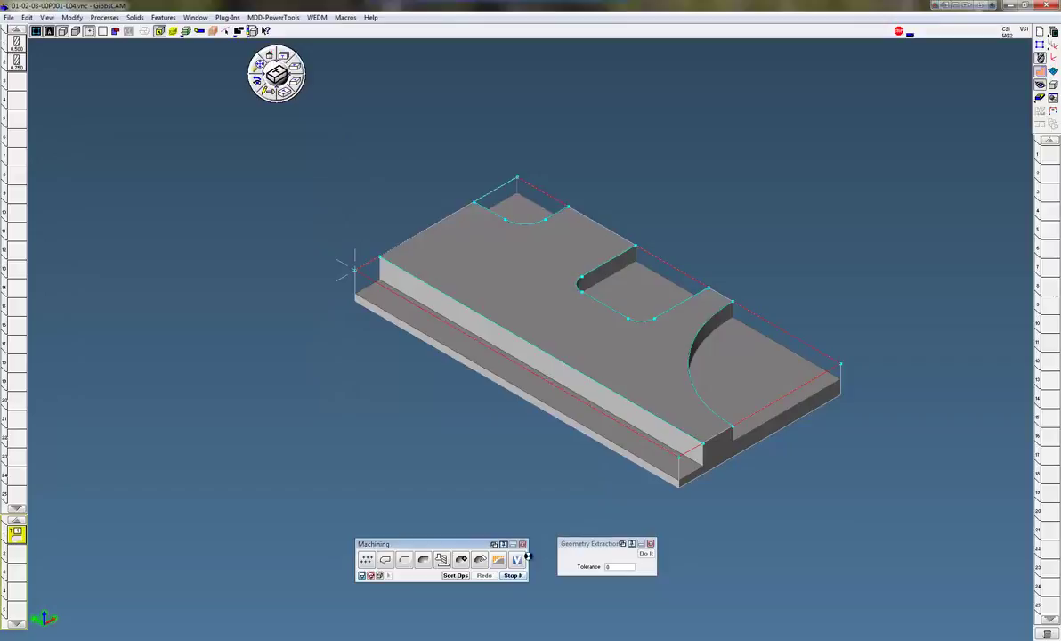
pyautogui.click(270, 56)
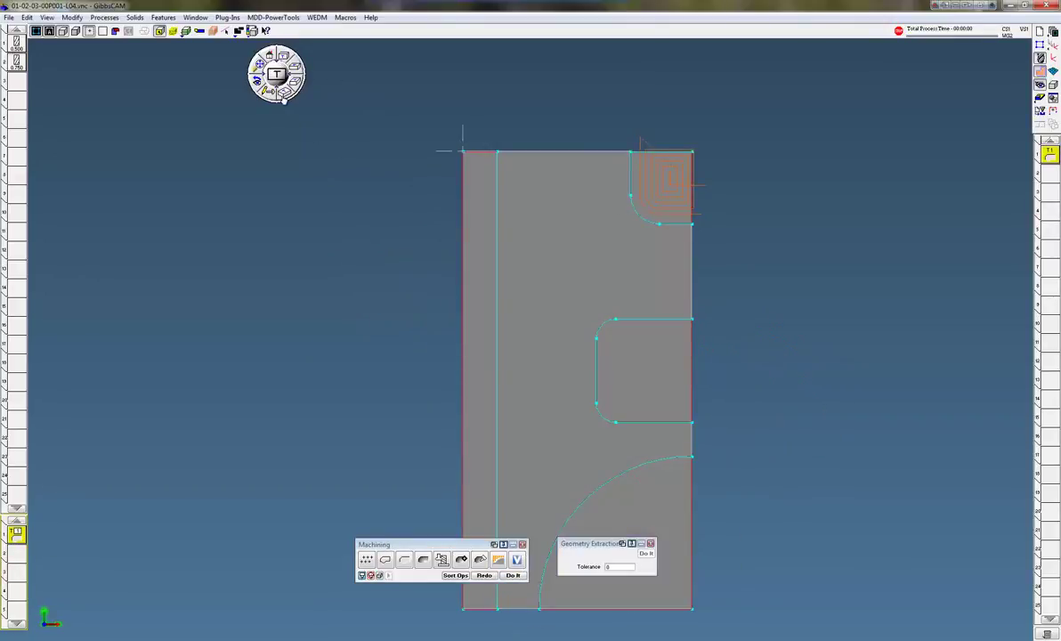
pyautogui.click(278, 96)
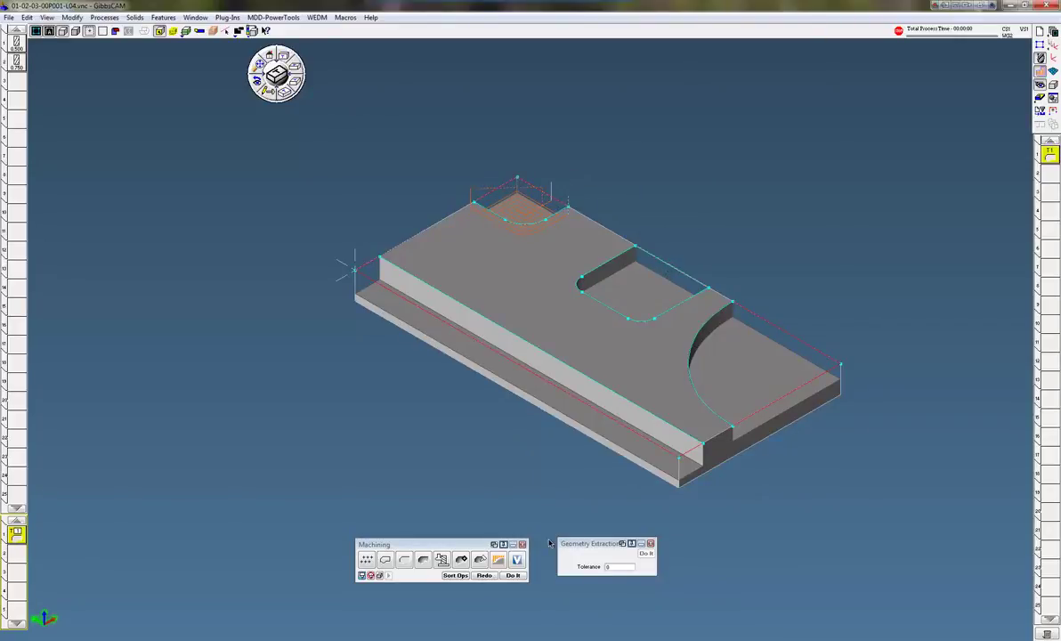
pyautogui.click(523, 579)
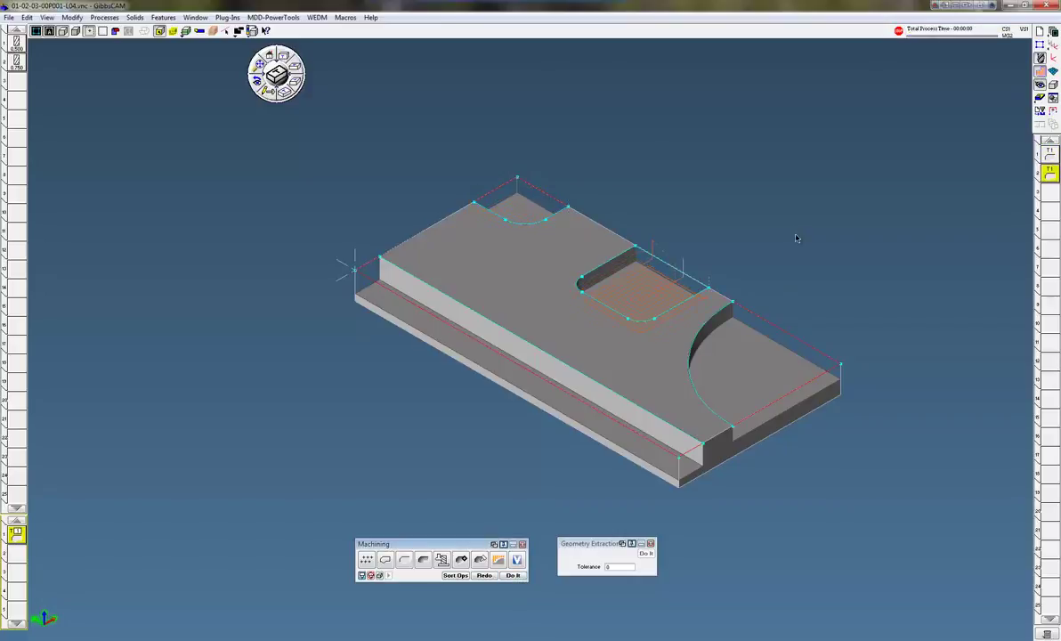
pyautogui.moveTo(799, 255); pyautogui.dragTo(686, 179, button='middle')
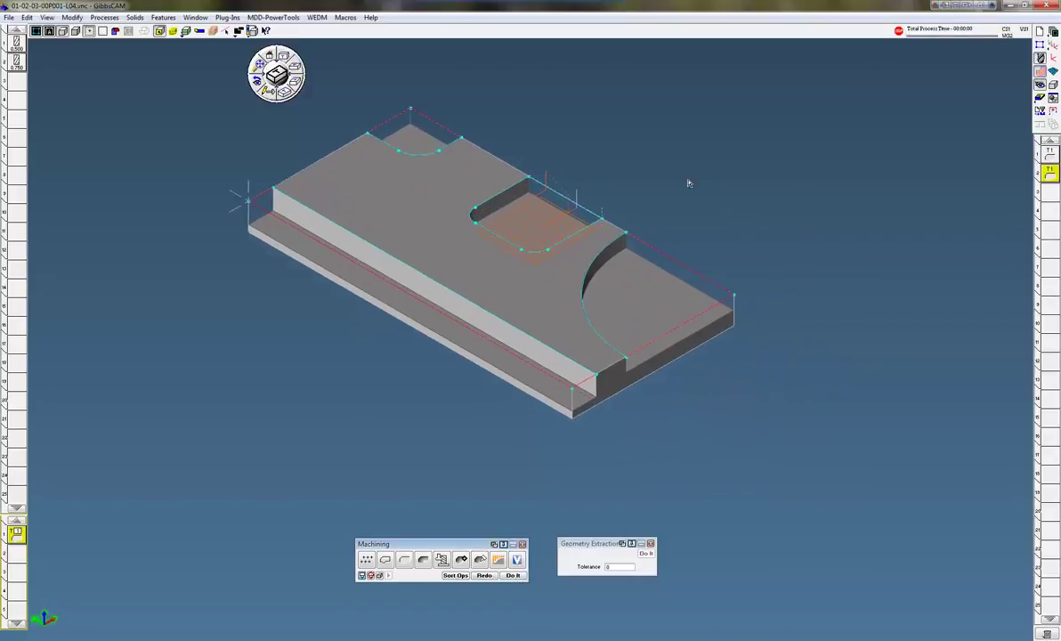
pyautogui.click(674, 267)
pyautogui.press('Return')
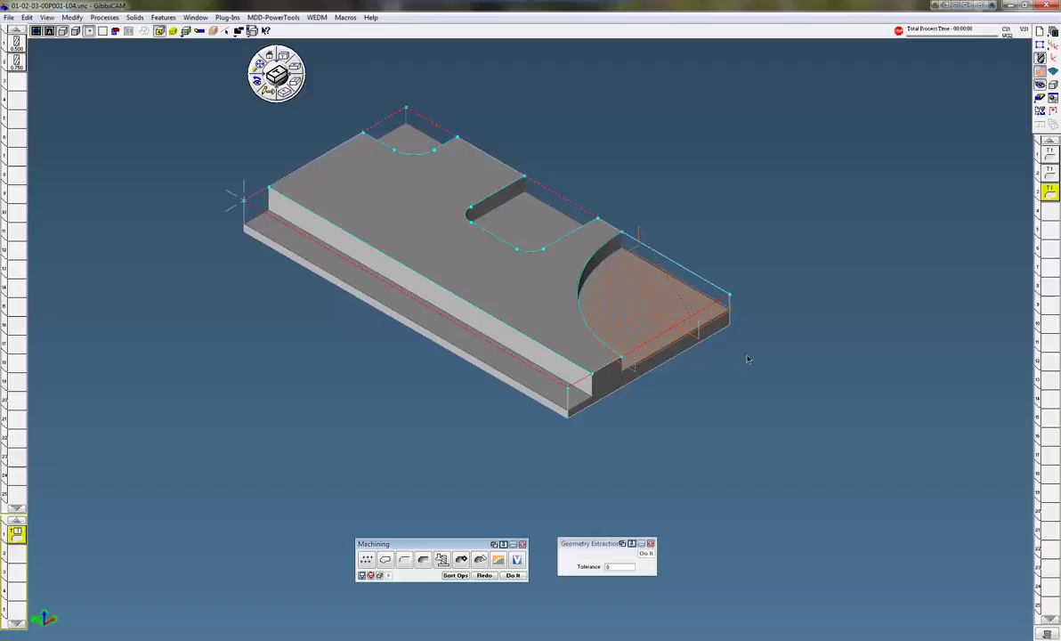
pyautogui.click(269, 56)
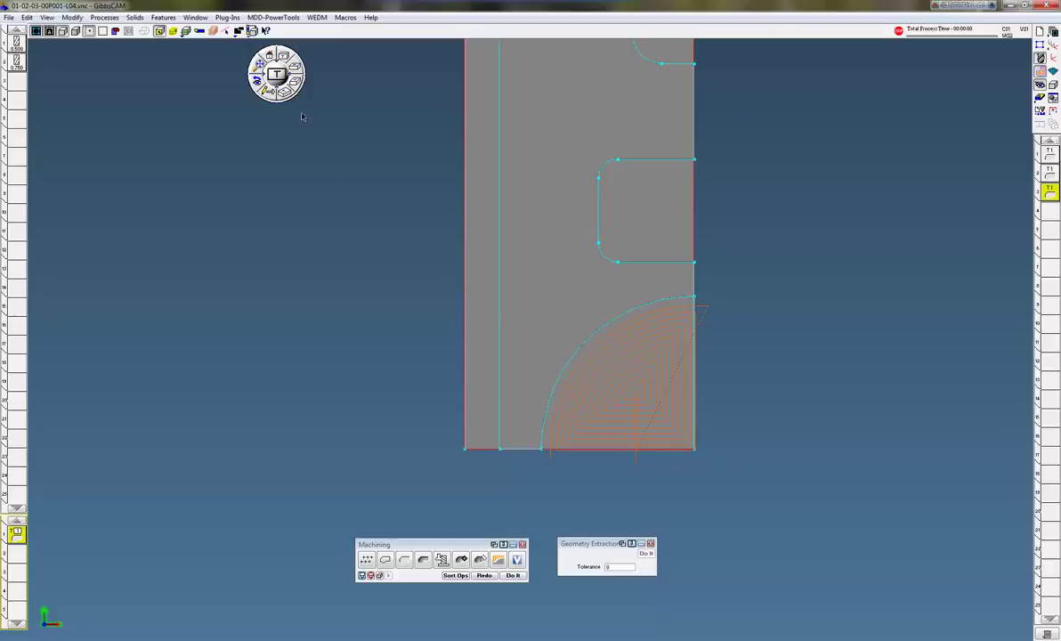
pyautogui.click(266, 89)
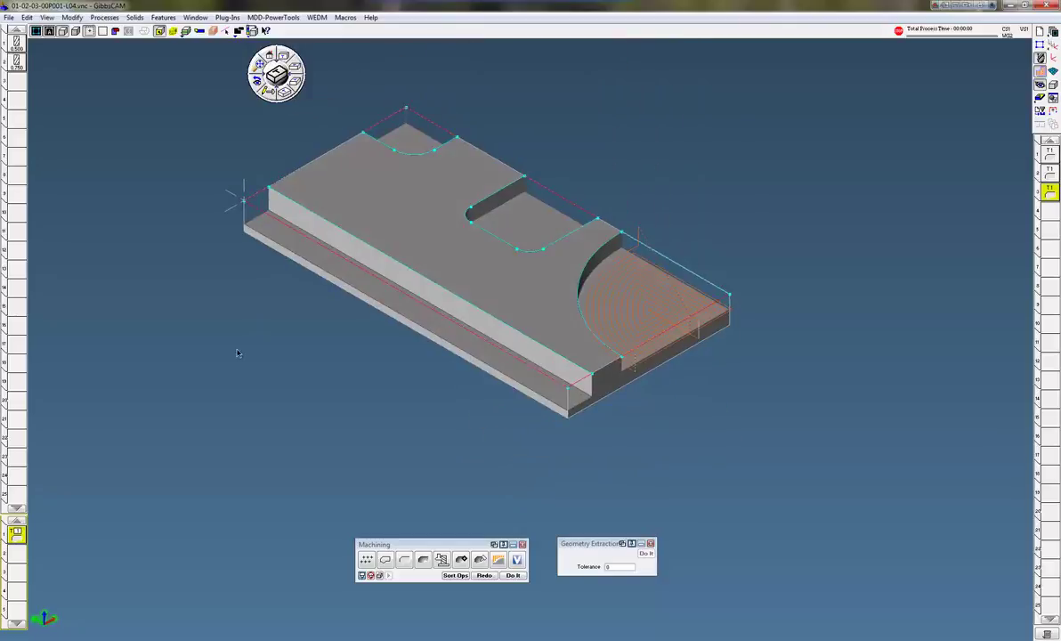
# - Apply the Air Wall 3 zigzag process to operation 3 and redo its toolpath
pyautogui.click(72, 17)
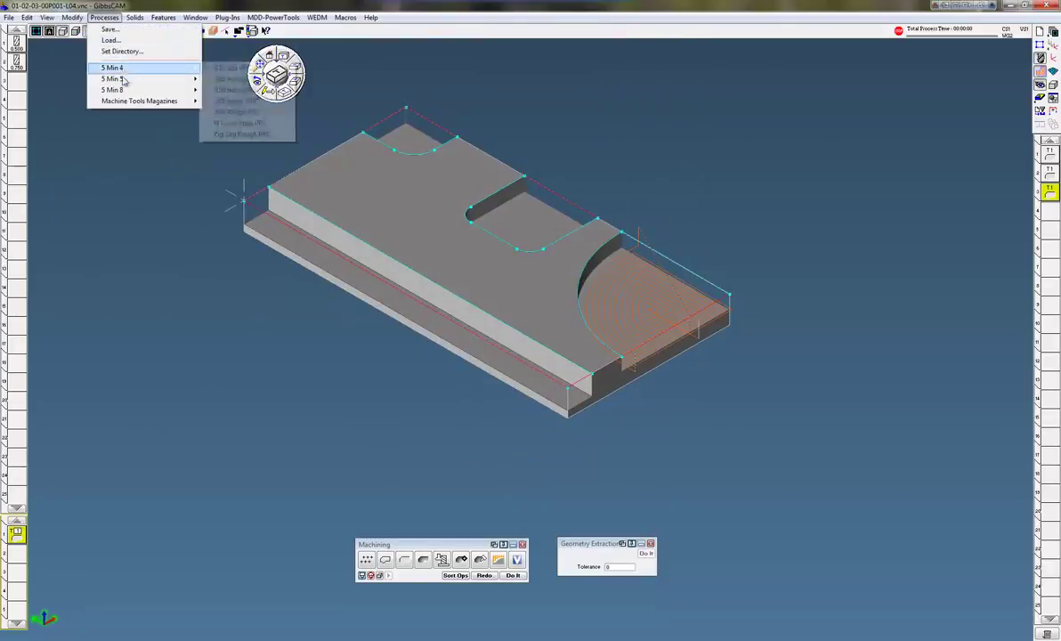
pyautogui.moveTo(230, 100); pyautogui.dragTo(20, 503)
pyautogui.doubleClick(19, 504)
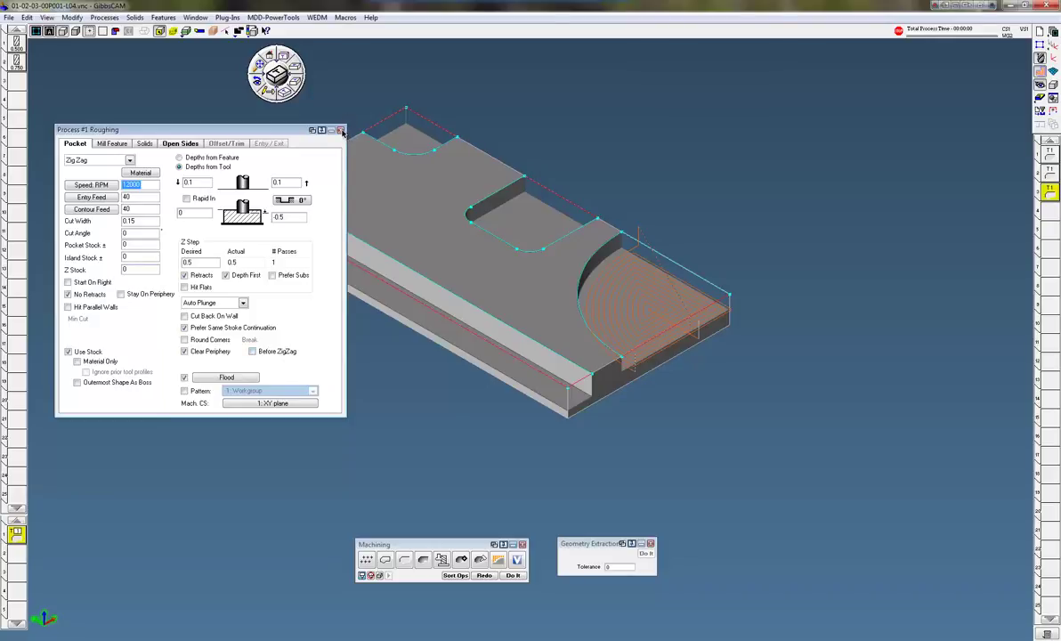
pyautogui.click(341, 131)
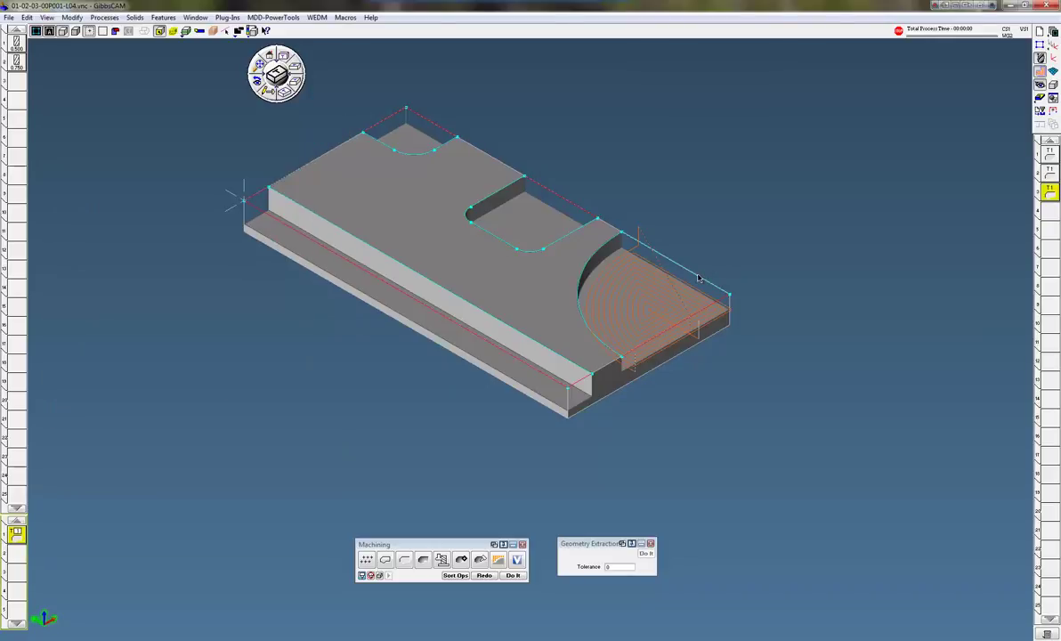
pyautogui.click(483, 575)
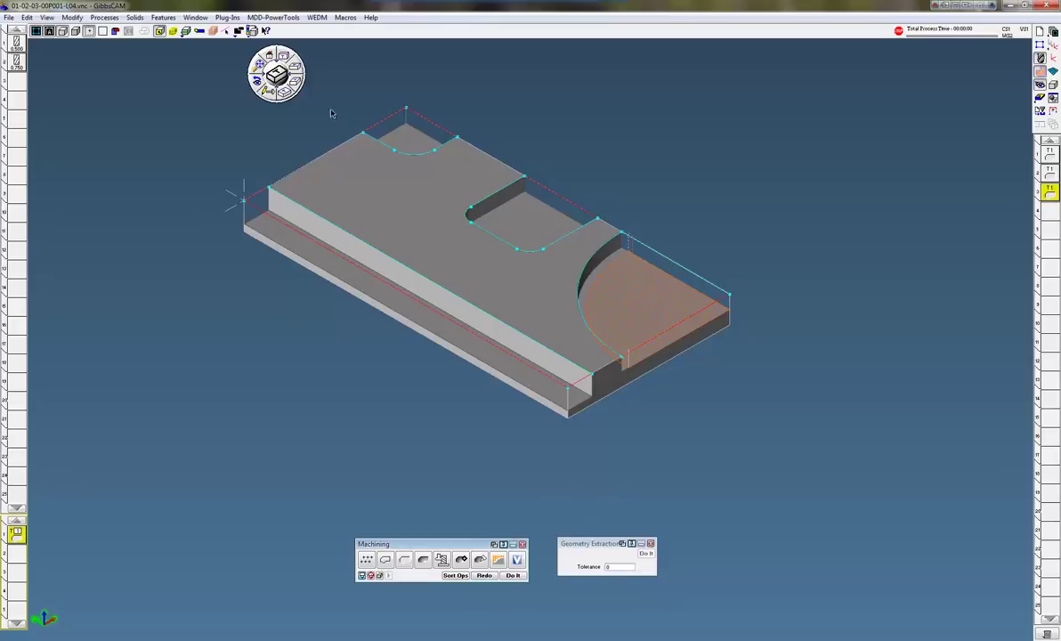
pyautogui.click(267, 55)
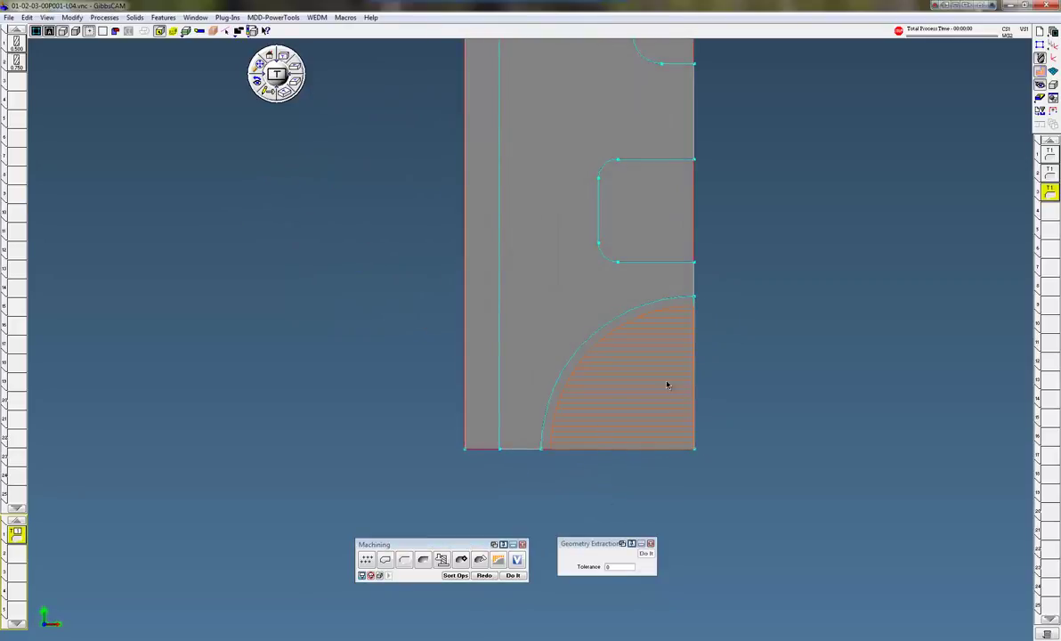
pyautogui.click(267, 92)
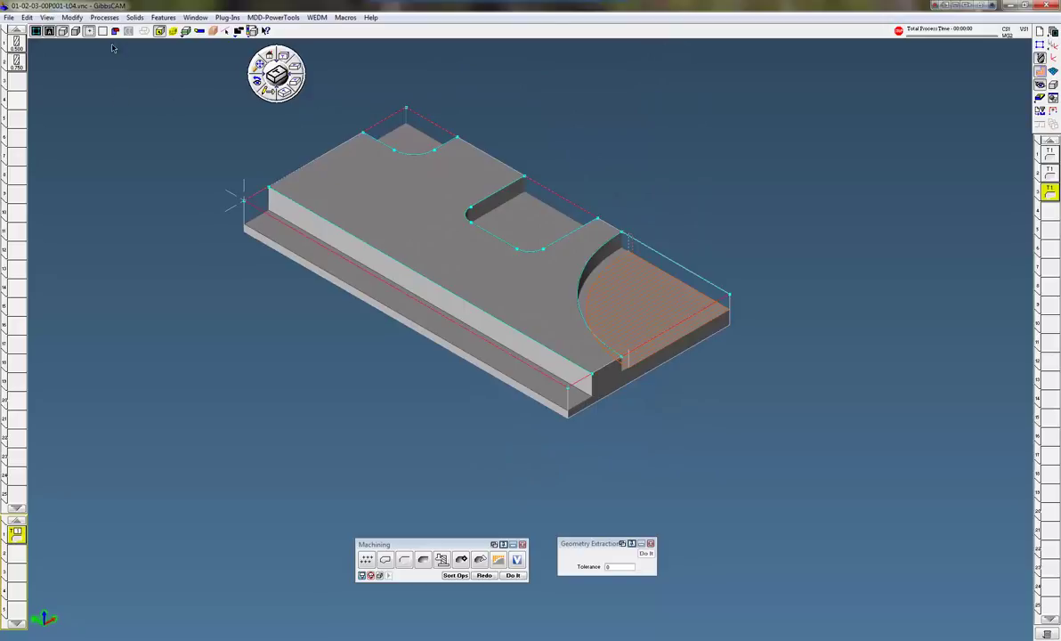
# - Load Air Wall 4 and generate a fourth roughing toolpath on the lower front step
pyautogui.click(104, 18)
pyautogui.moveTo(113, 90)
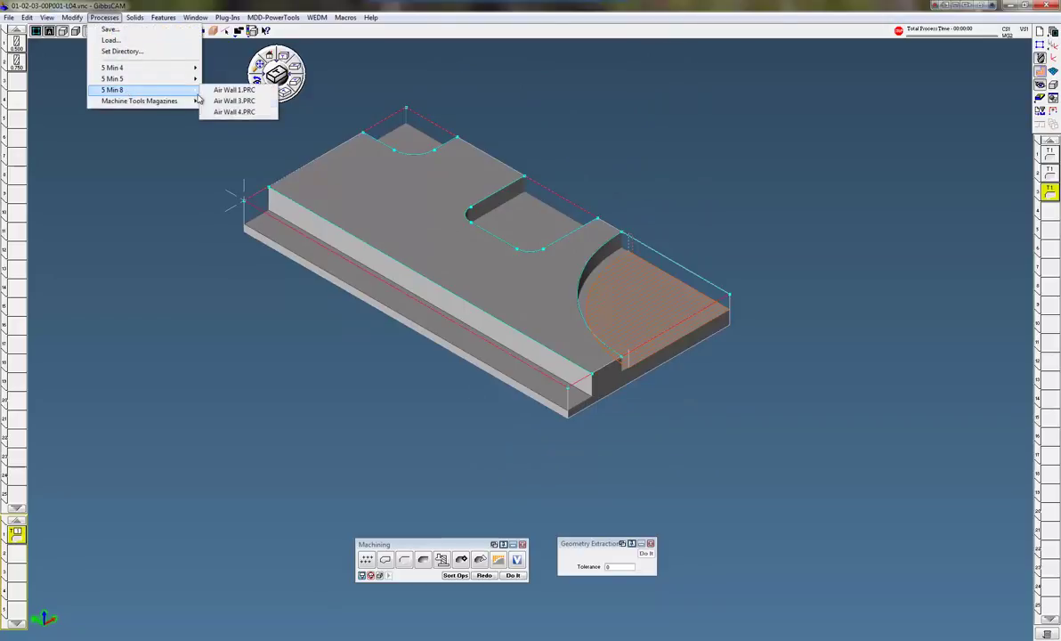
pyautogui.click(213, 113)
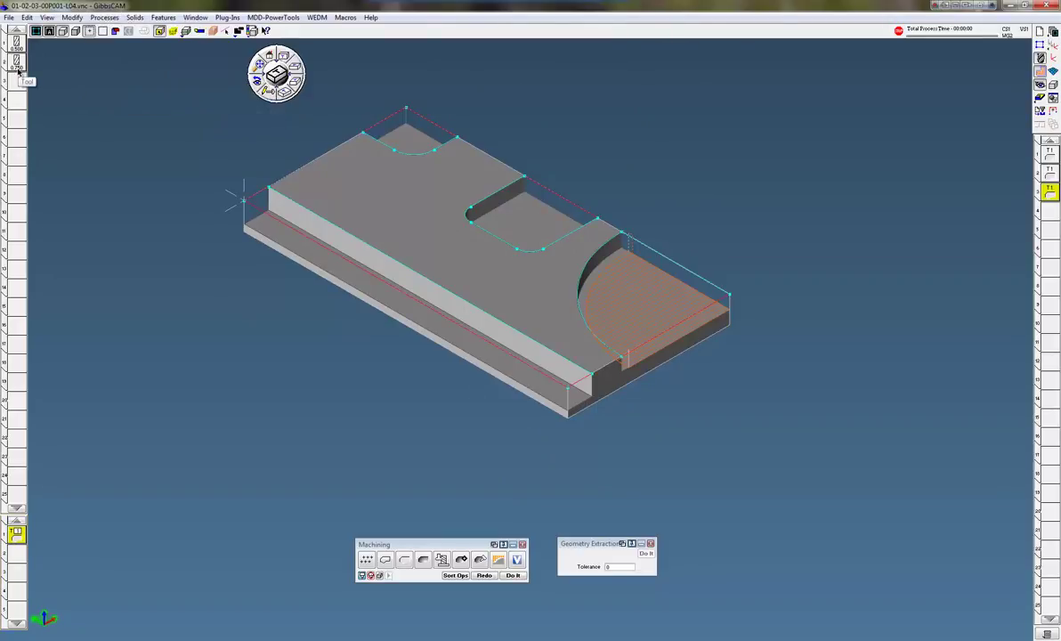
pyautogui.click(279, 221)
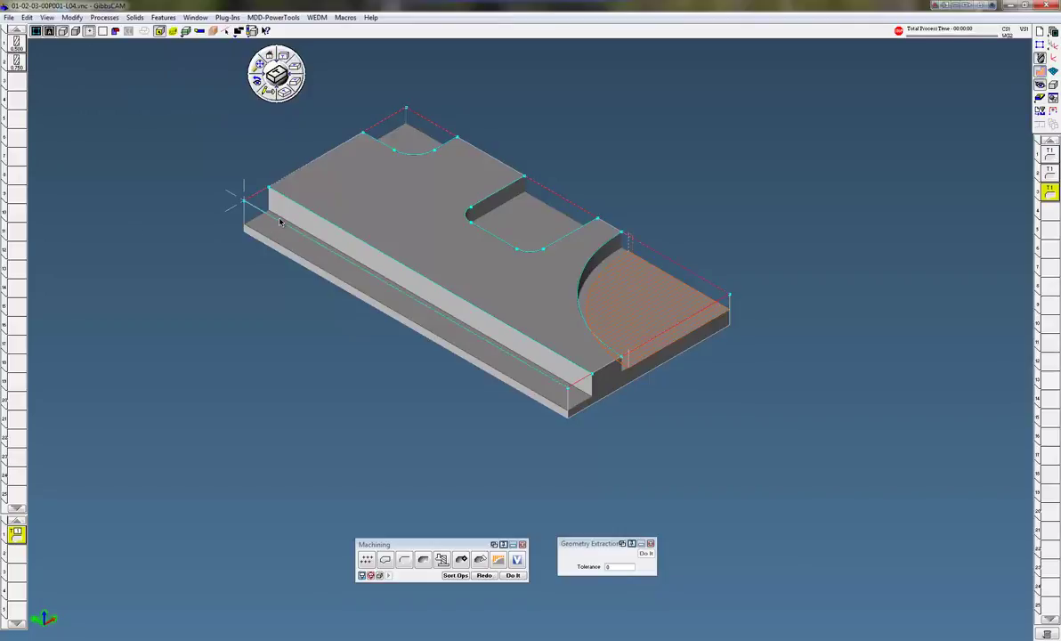
pyautogui.click(513, 575)
pyautogui.hotkey('ctrl', '1')
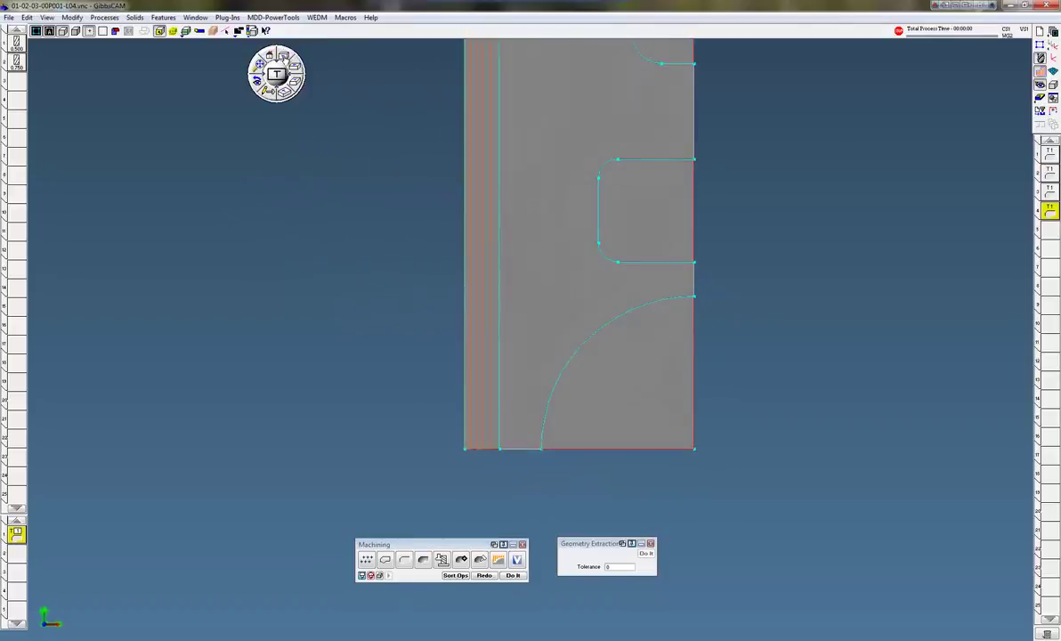
pyautogui.click(284, 103)
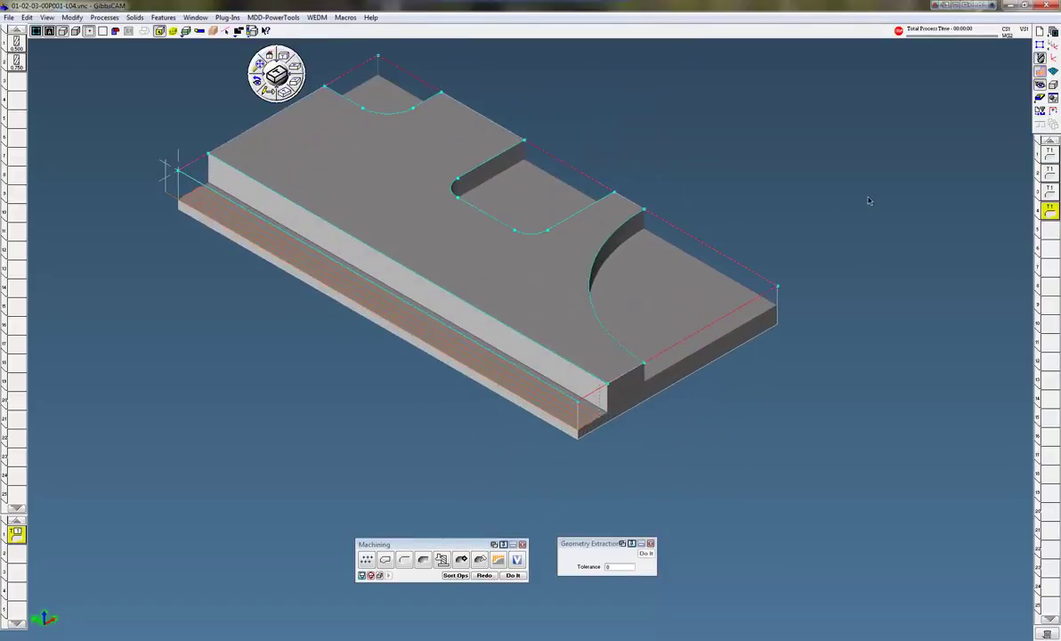
# - Run the Flash CPR cut-part simulation and overlay the part geometry in top view
pyautogui.hotkey('ctrl', 'shift', 'r')
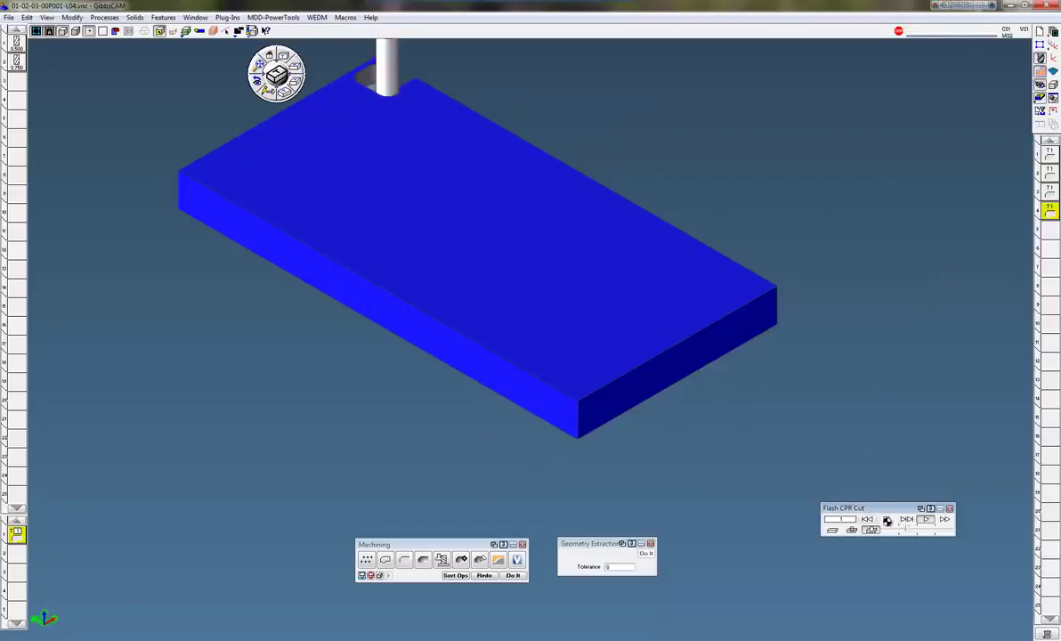
pyautogui.moveTo(774, 268); pyautogui.dragTo(808, 354, button='middle')
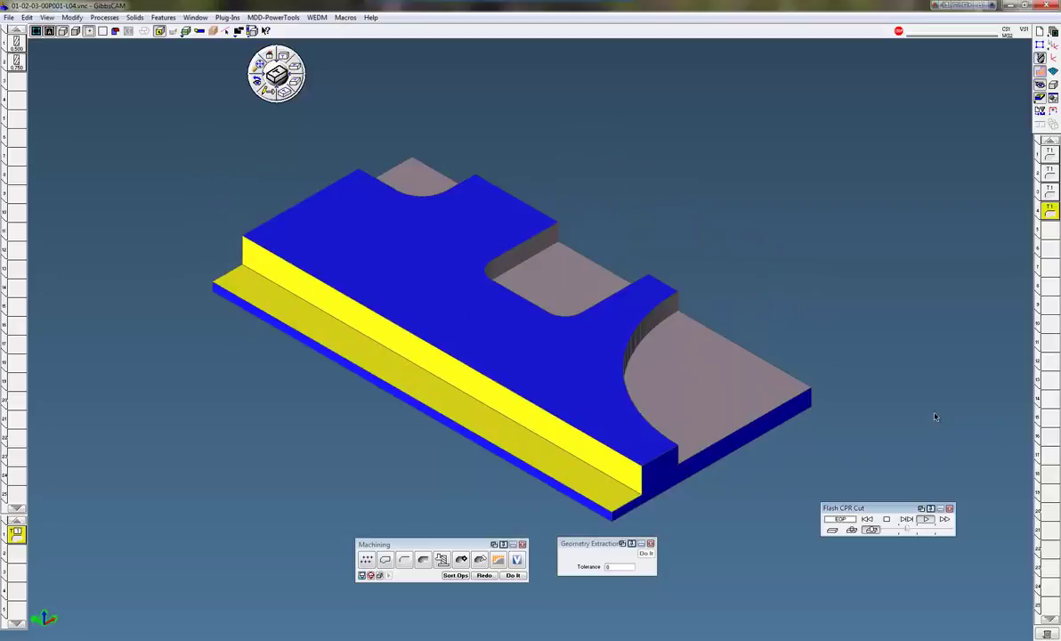
pyautogui.click(270, 53)
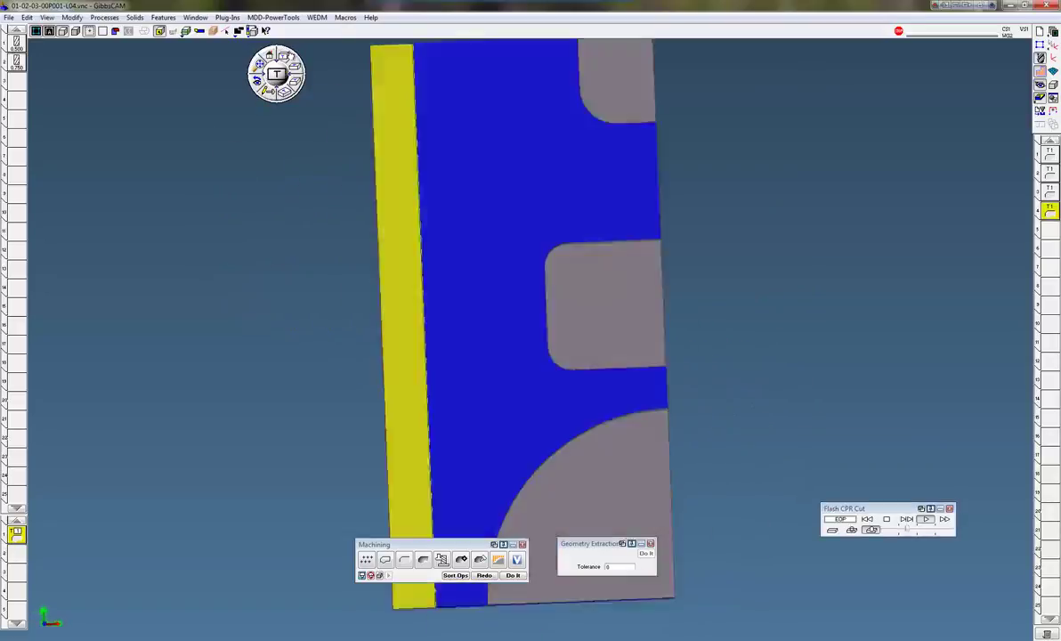
pyautogui.scroll(-3, 561, 216)
pyautogui.scroll(-1, 577, 224)
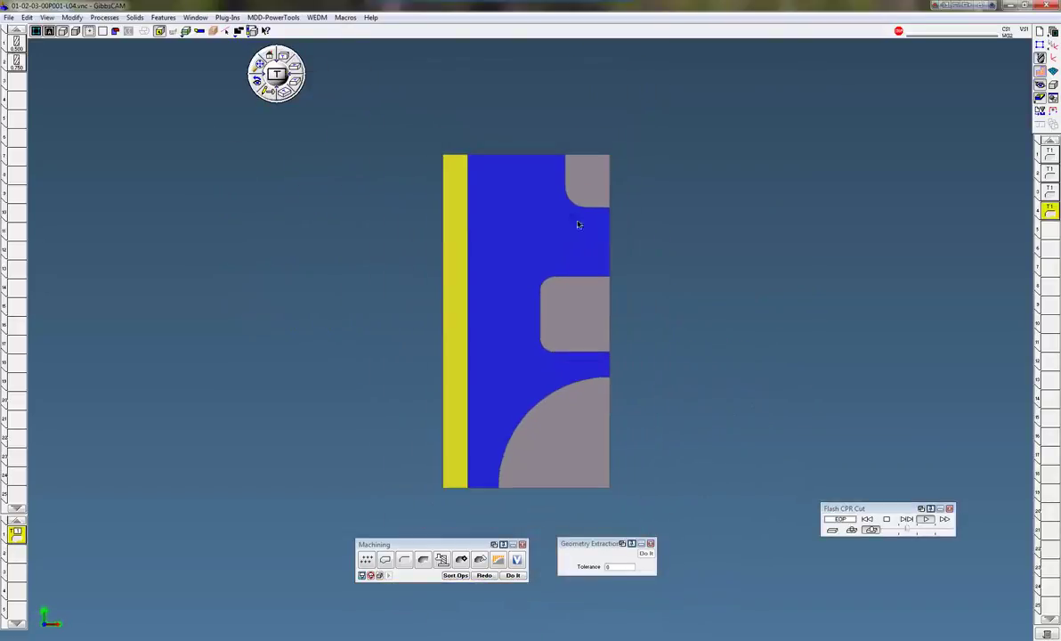
pyautogui.rightClick(885, 504)
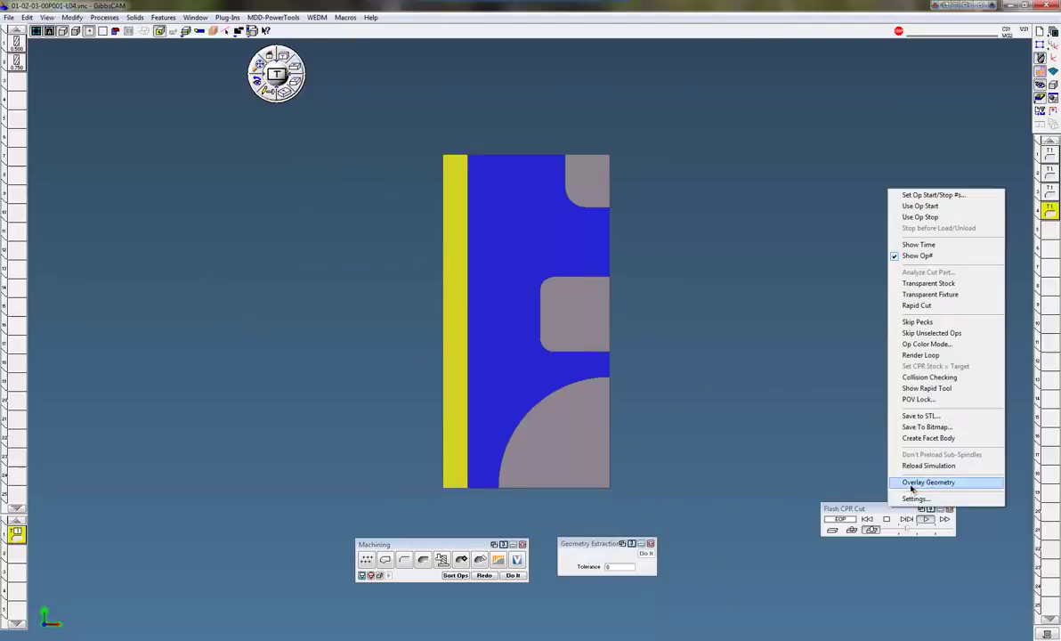
pyautogui.click(911, 485)
pyautogui.scroll(3, 664, 218)
pyautogui.scroll(3, 663, 218)
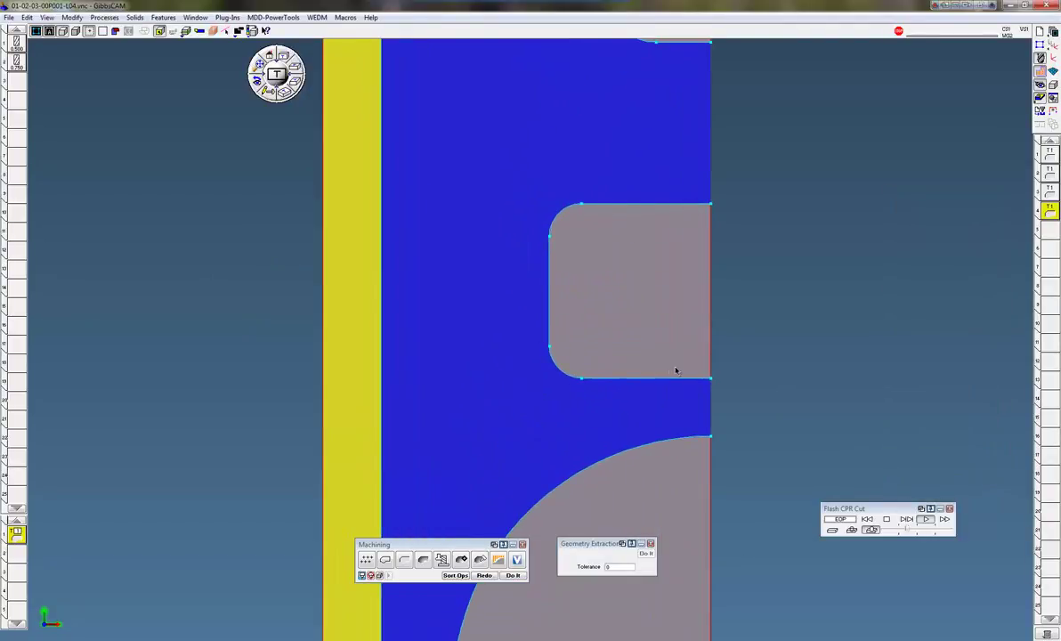
pyautogui.scroll(-3, 676, 373)
pyautogui.scroll(-3, 678, 384)
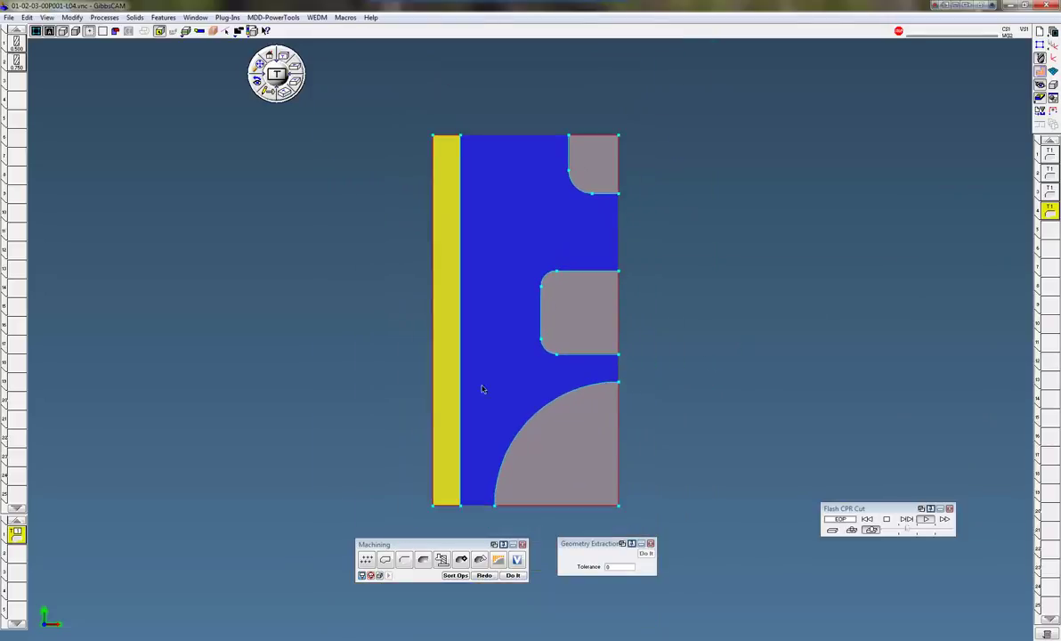
# - Exit the cut-part rendering and select the solid plate
pyautogui.click(263, 90)
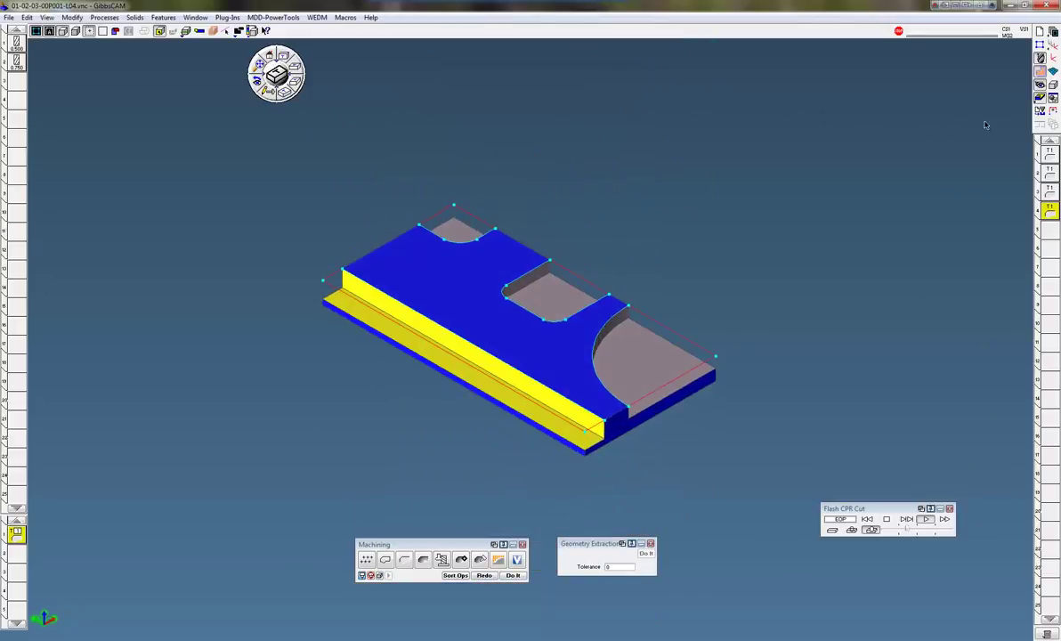
pyautogui.click(965, 99)
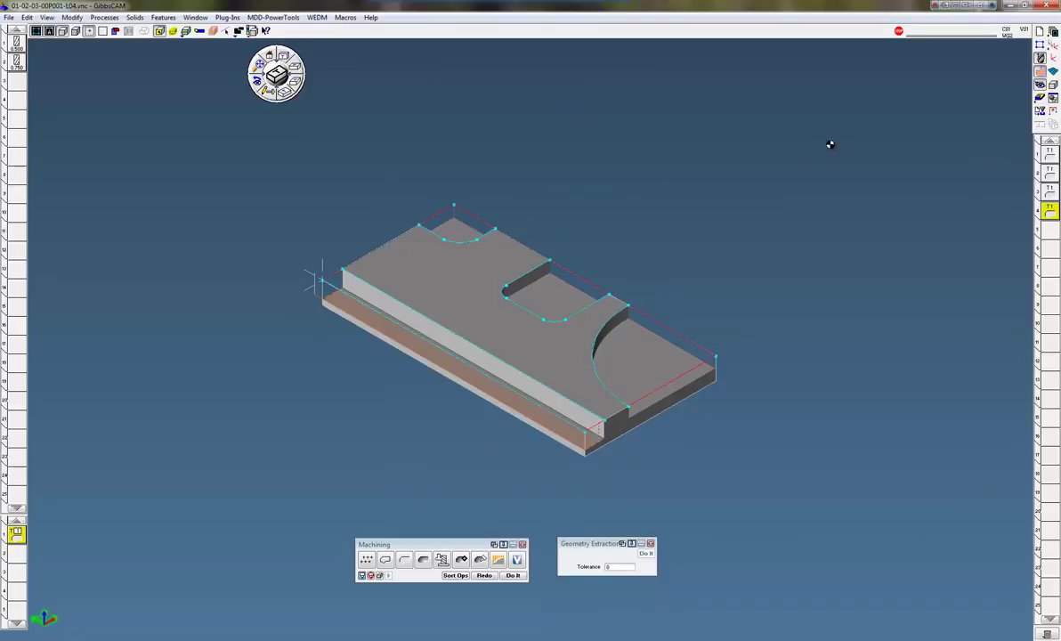
pyautogui.click(367, 281)
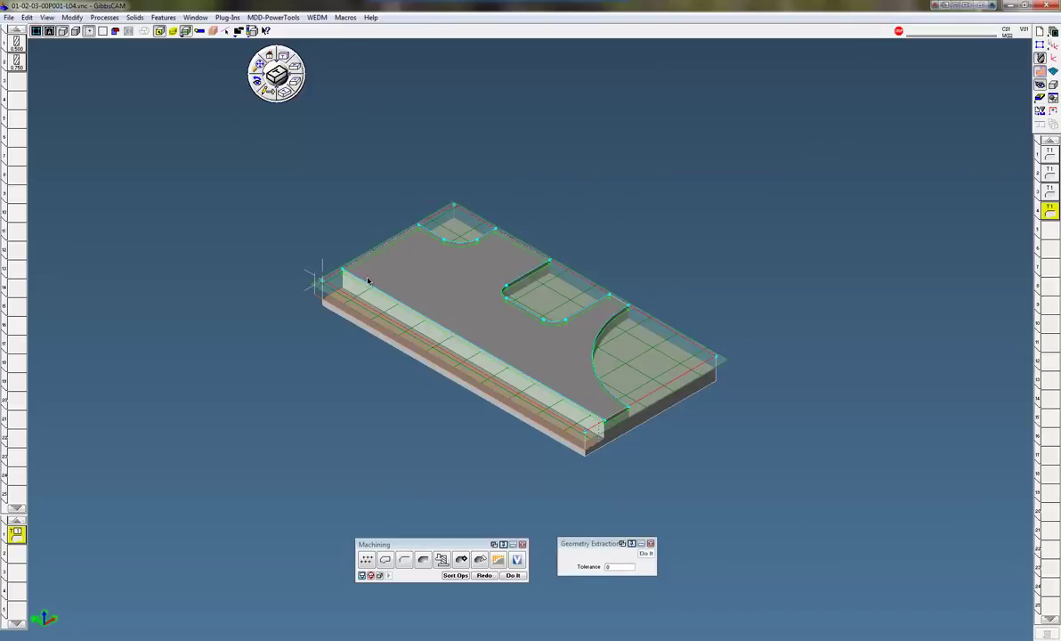
pyautogui.click(722, 363)
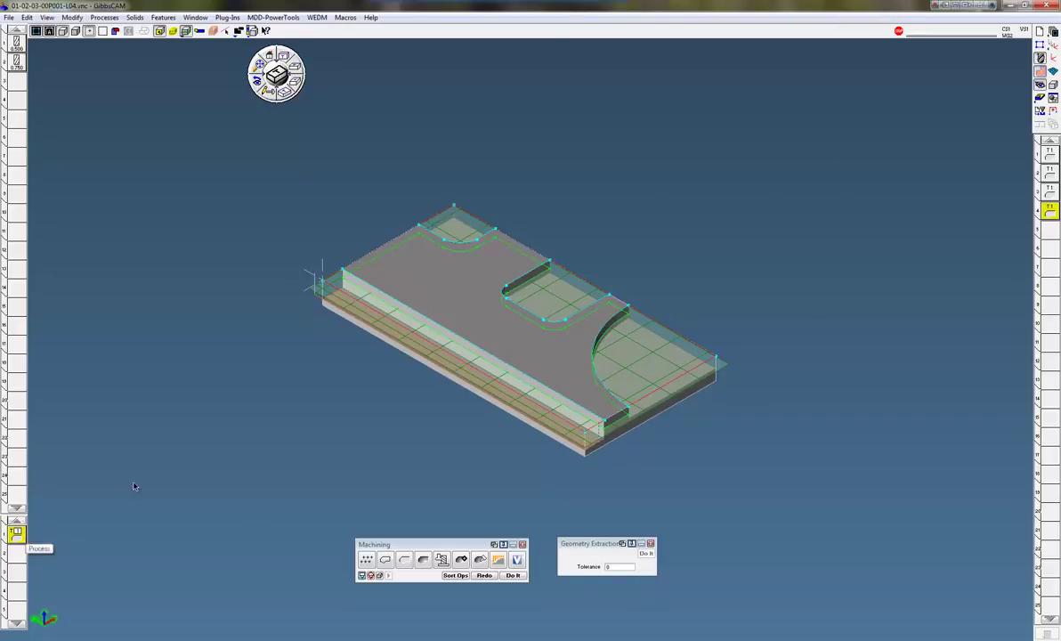
# - Switch roughing from Zig Zag to Offset and generate toolpaths from the top-face contour
pyautogui.doubleClick(17, 534)
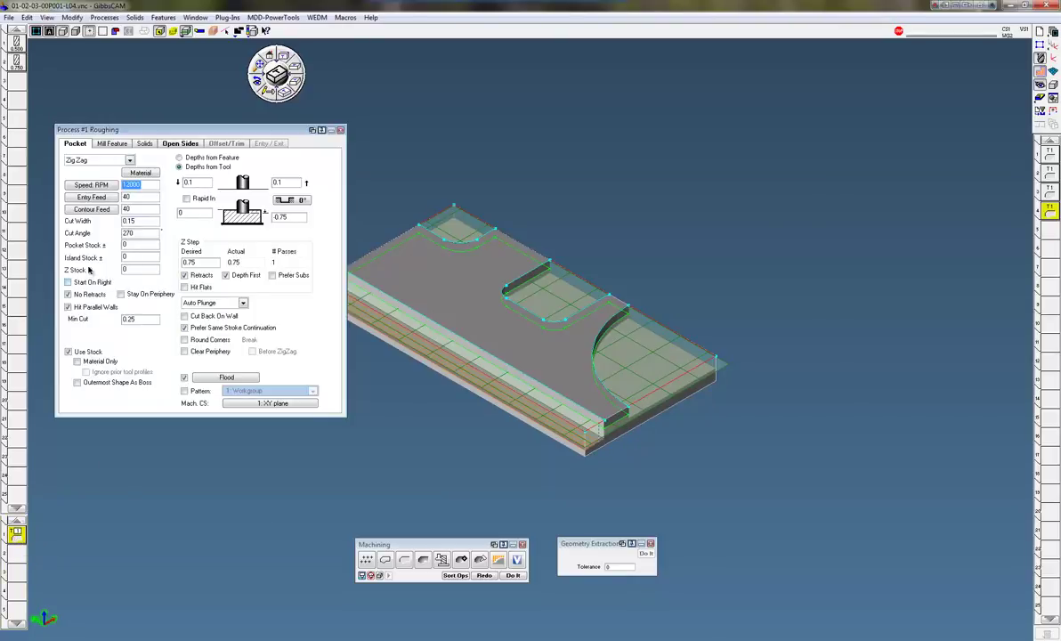
pyautogui.click(90, 160)
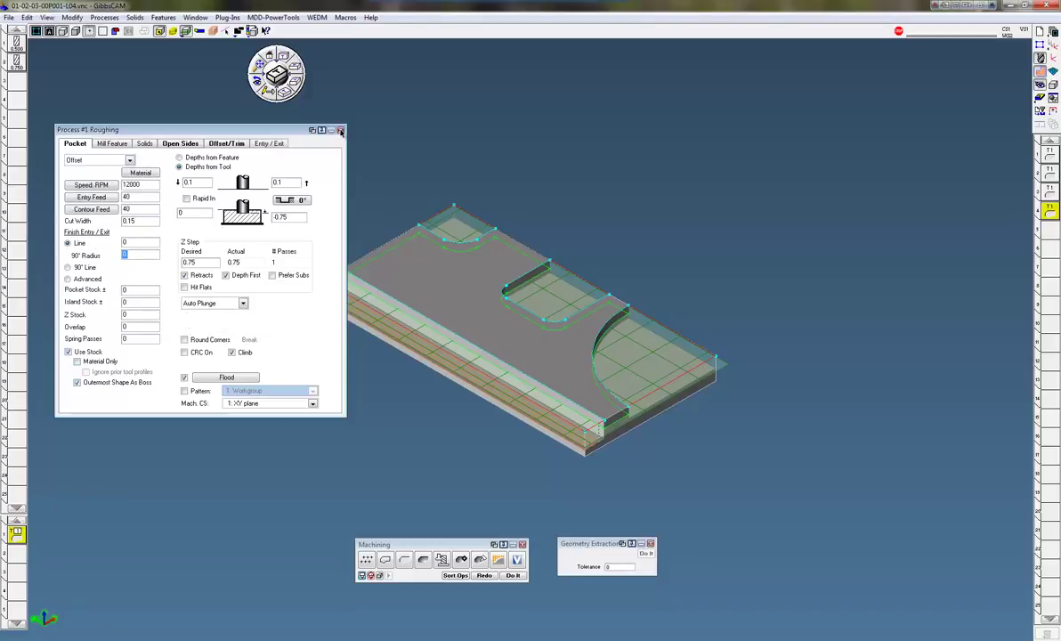
pyautogui.click(340, 132)
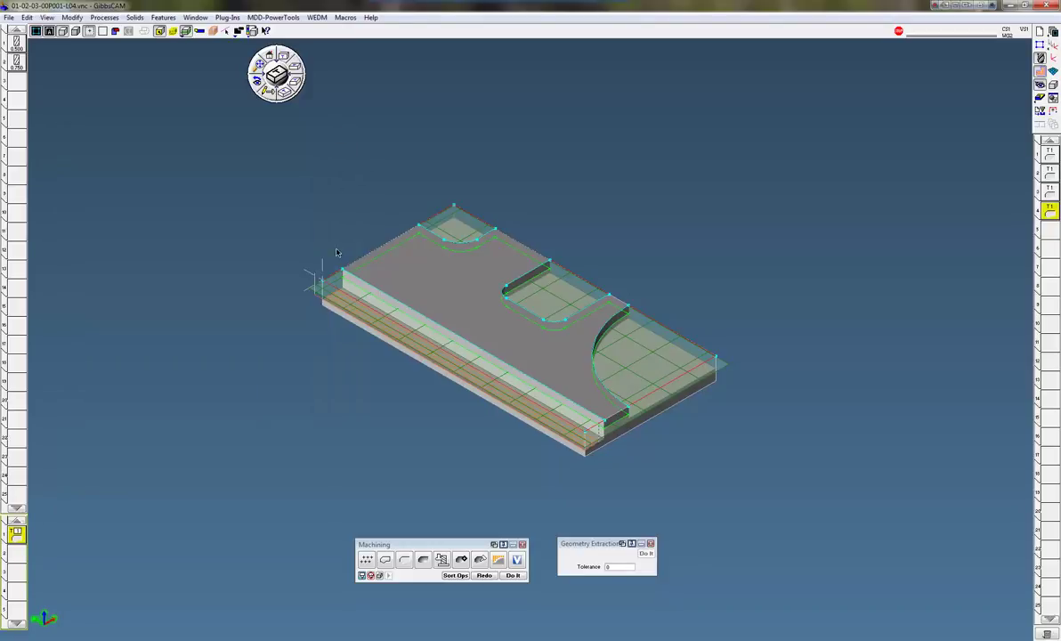
pyautogui.click(626, 420)
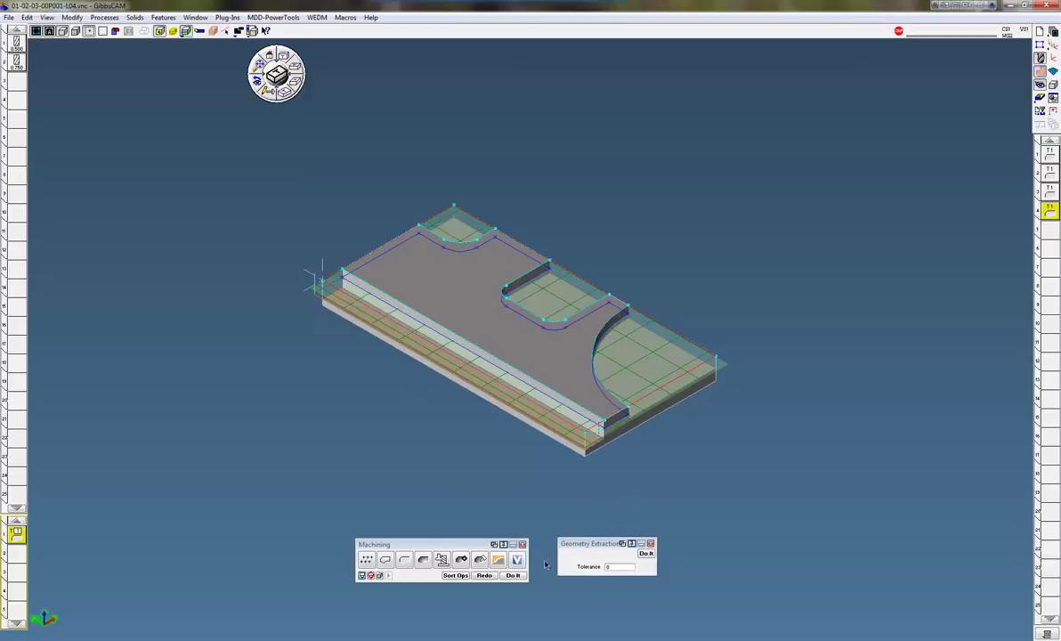
pyautogui.click(513, 575)
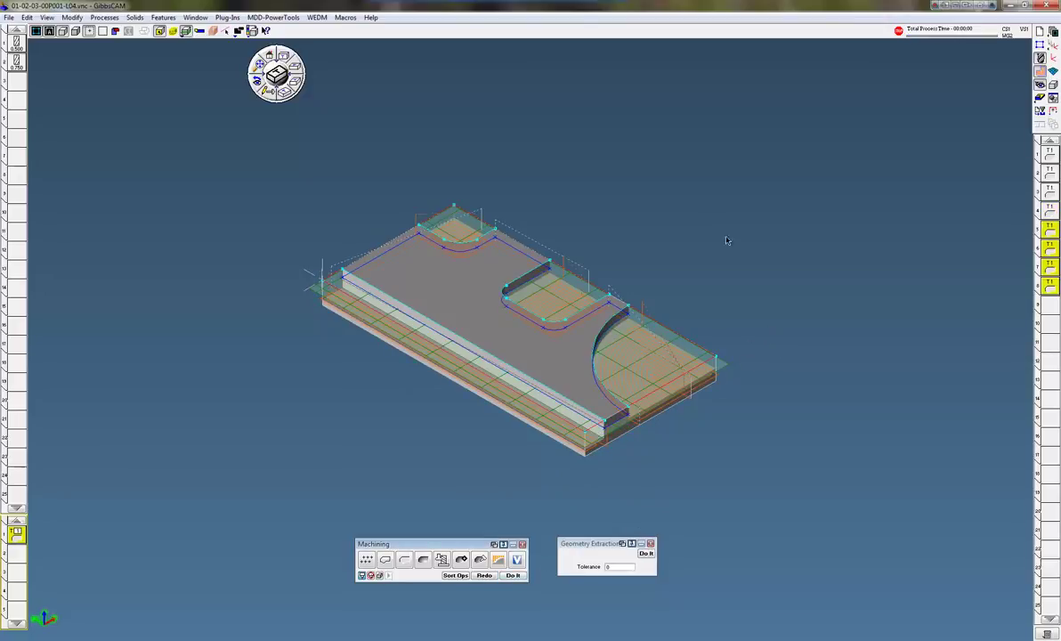
# - Delete operations 5–8 after checking their toolpaths from above
pyautogui.click(276, 56)
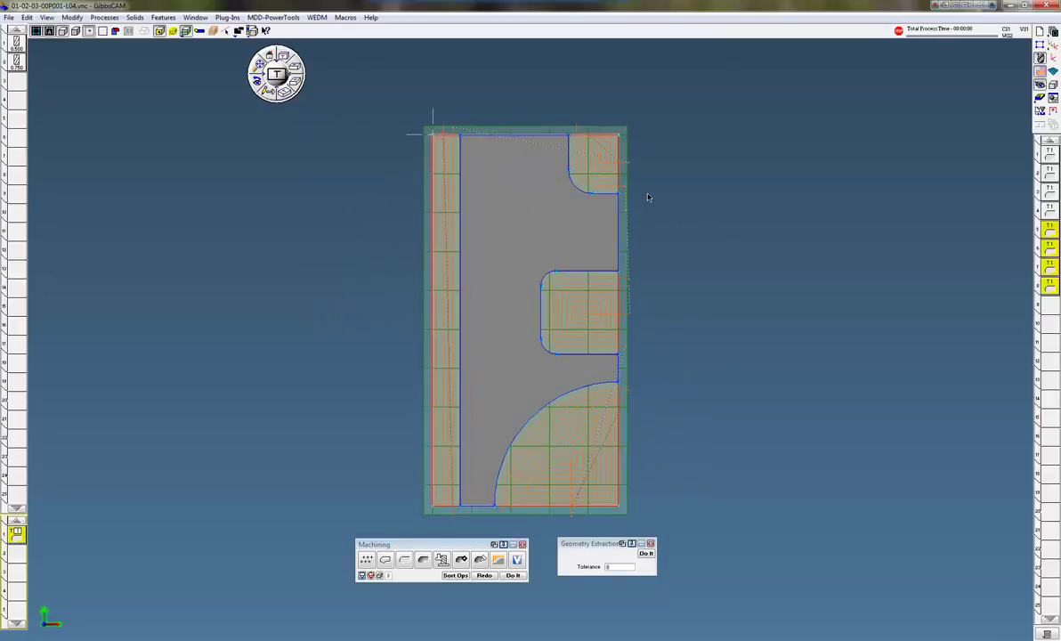
pyautogui.click(264, 88)
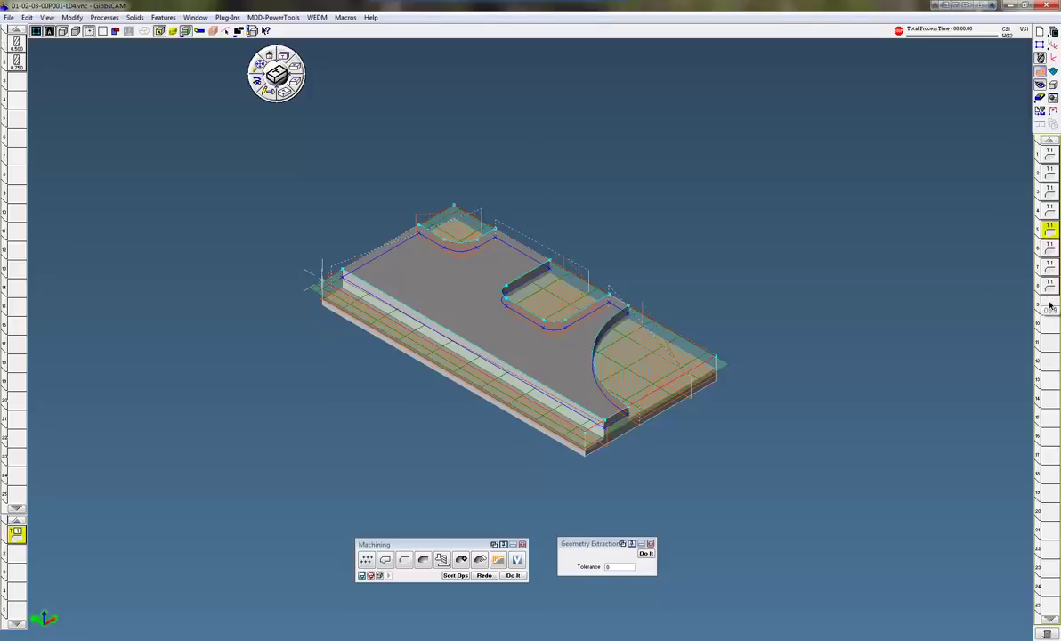
pyautogui.press('Delete')
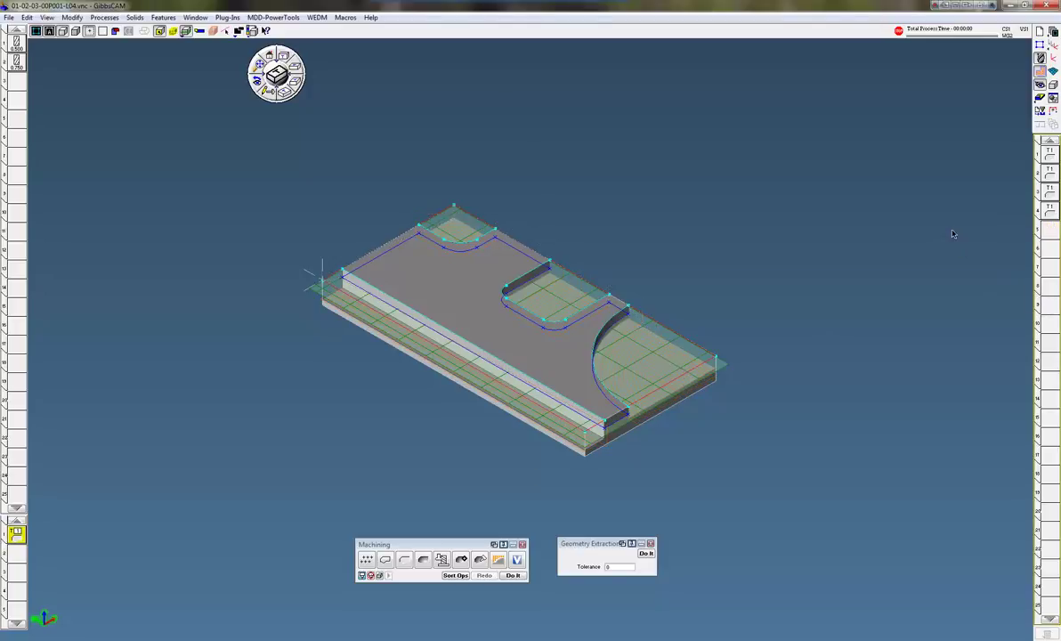
pyautogui.scroll(2, 680, 159)
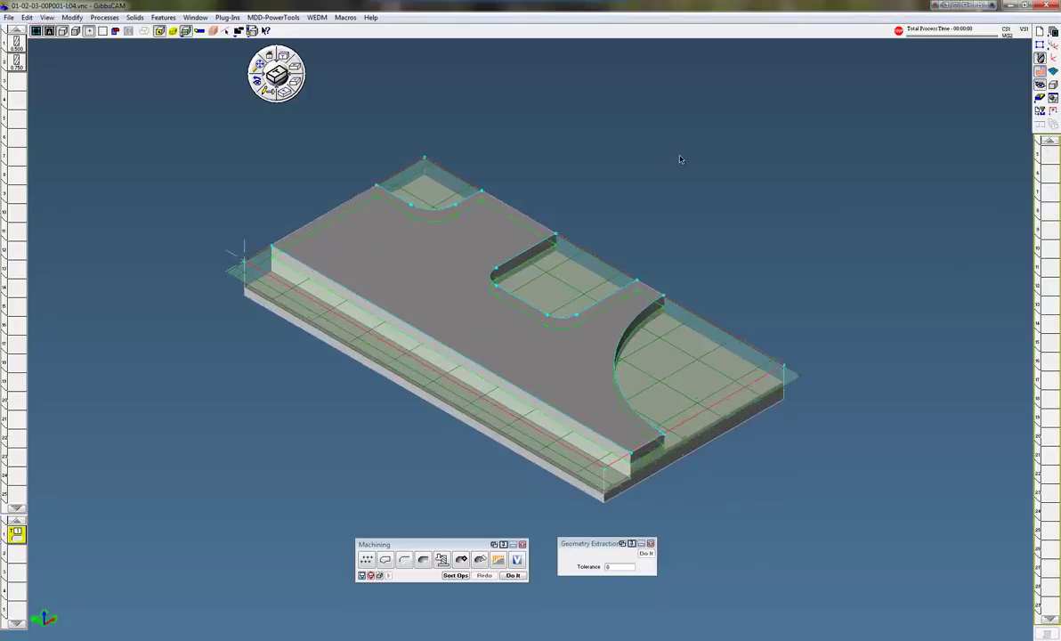